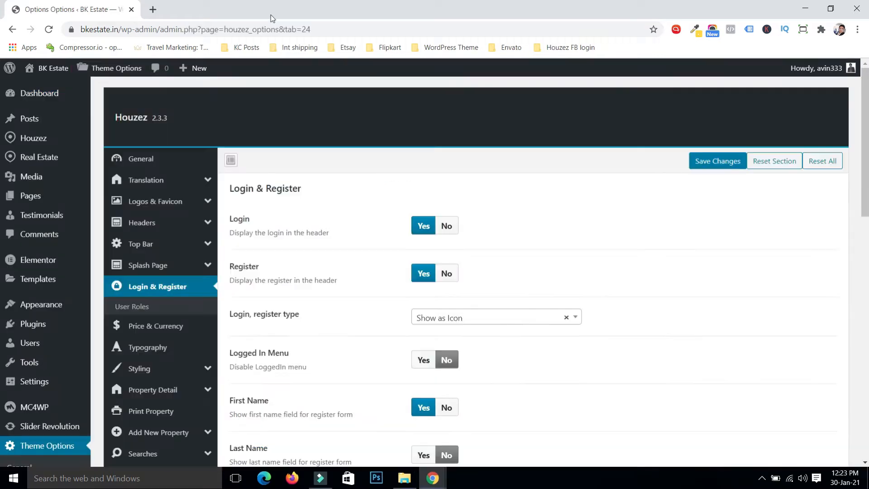
Step: Open a new Chrome tab for the Facebook for Developers site
click(153, 9)
Step: Go to developers.facebook.com, view My Apps (none yet), then bring the incognito BK Estate window forward
text(de)
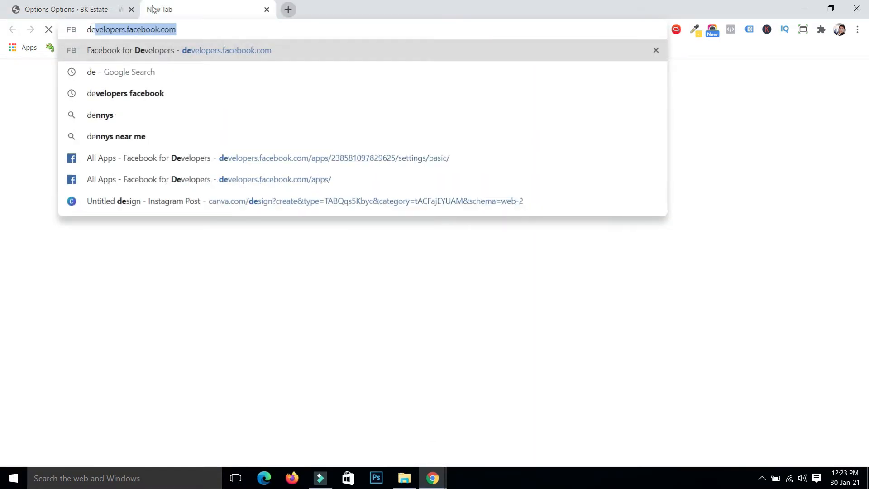
key(Return)
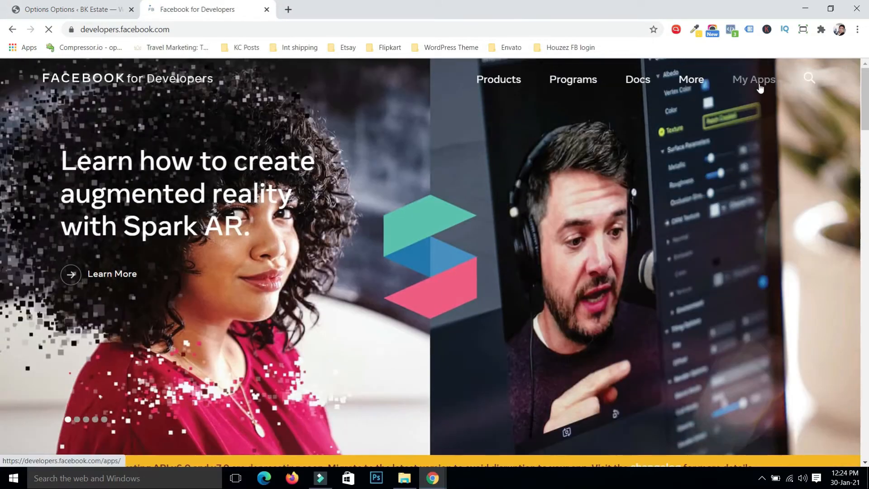
click(760, 87)
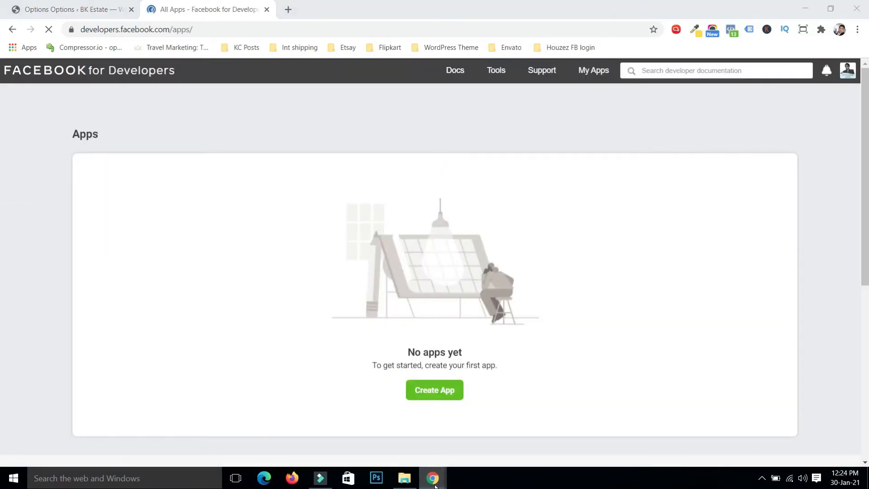
mouse_move(433, 478)
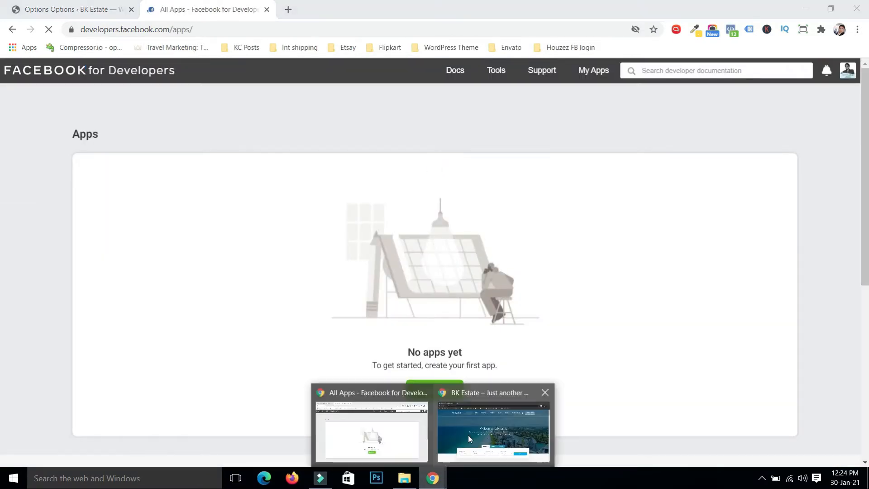
click(468, 436)
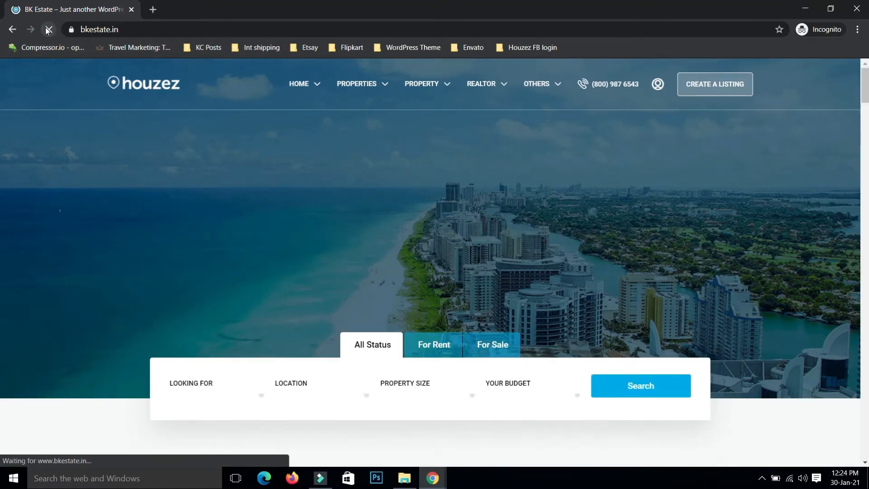
click(659, 84)
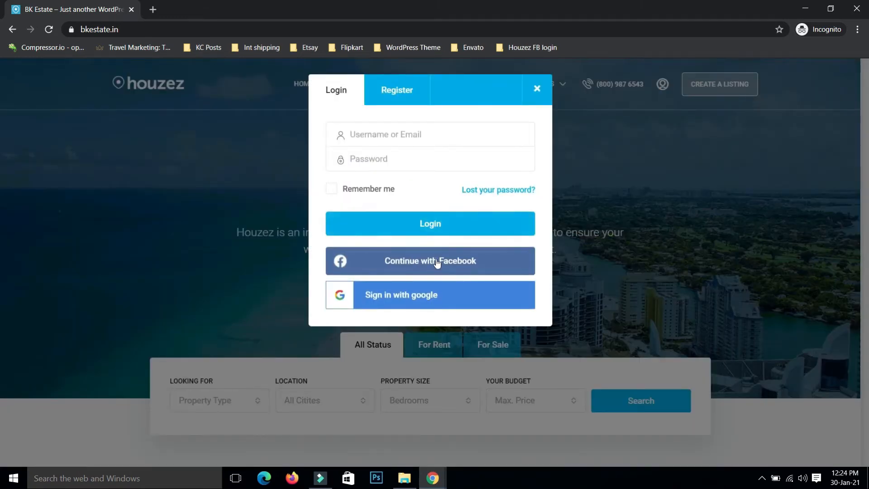
click(415, 261)
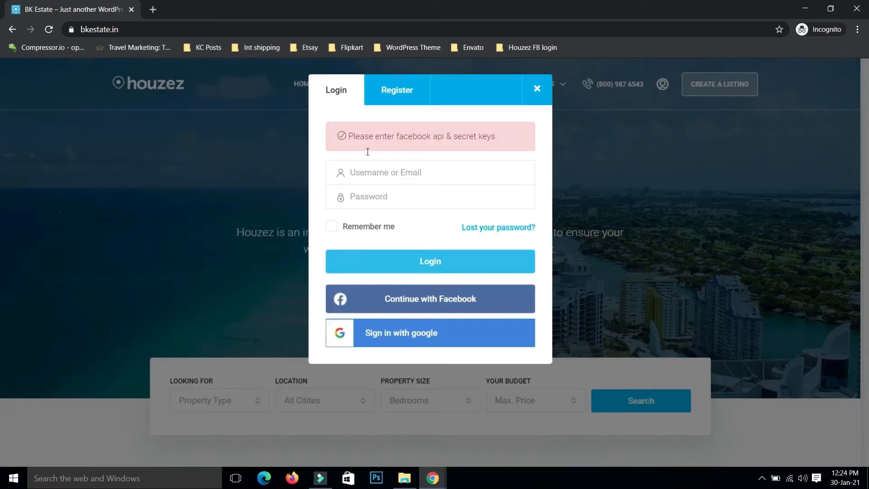
drag(338, 142, 497, 141)
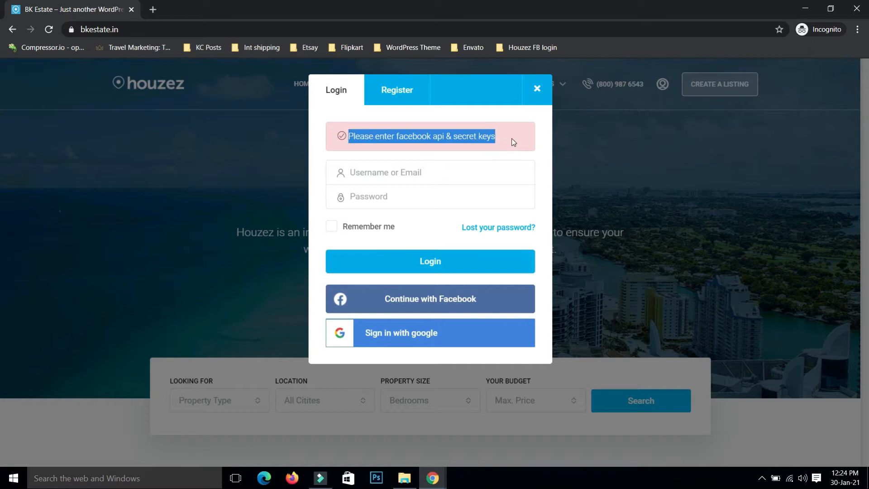
click(537, 89)
Step: Create a Build Connected Experiences app named 'BK Estate' and pass the reCAPTCHA check
mouse_move(432, 478)
click(382, 436)
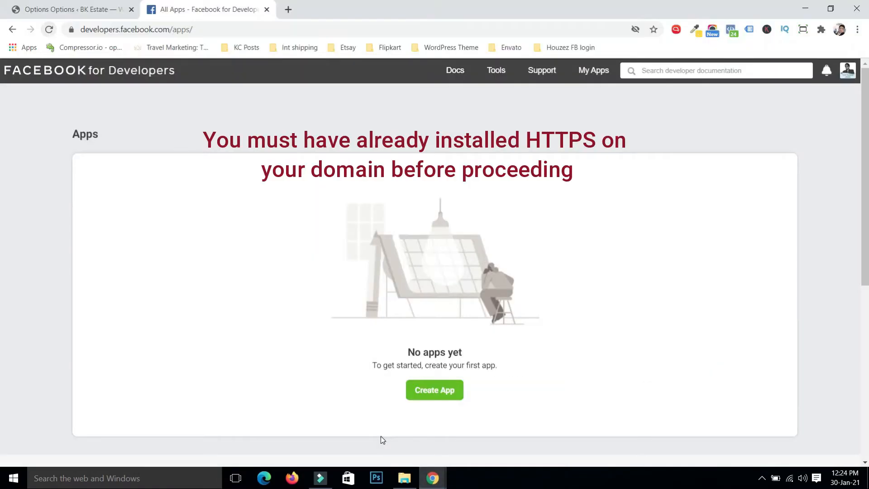
click(428, 391)
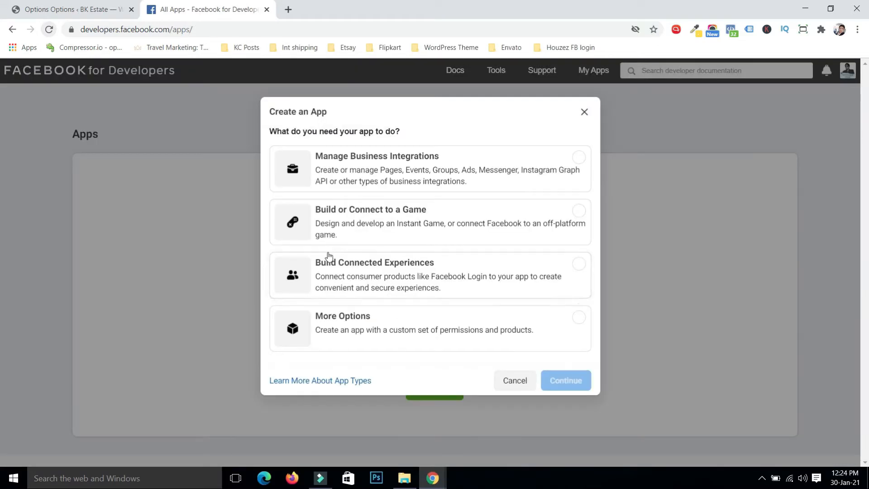
click(477, 281)
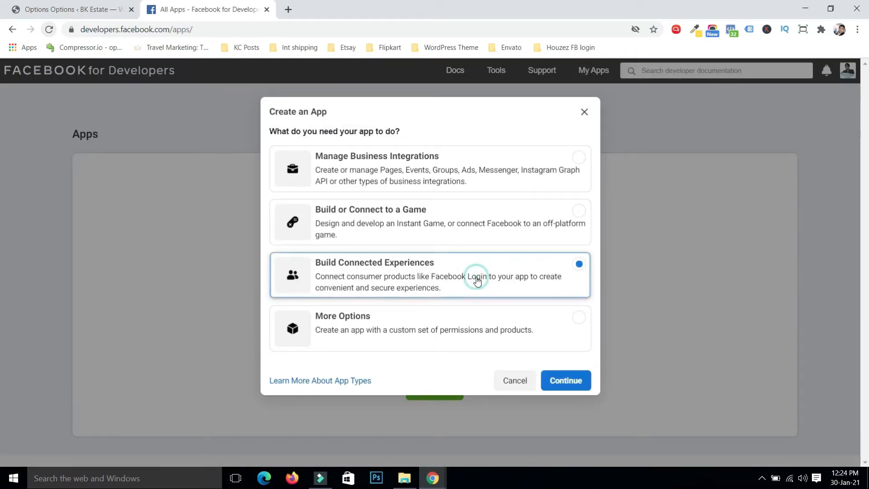
click(553, 380)
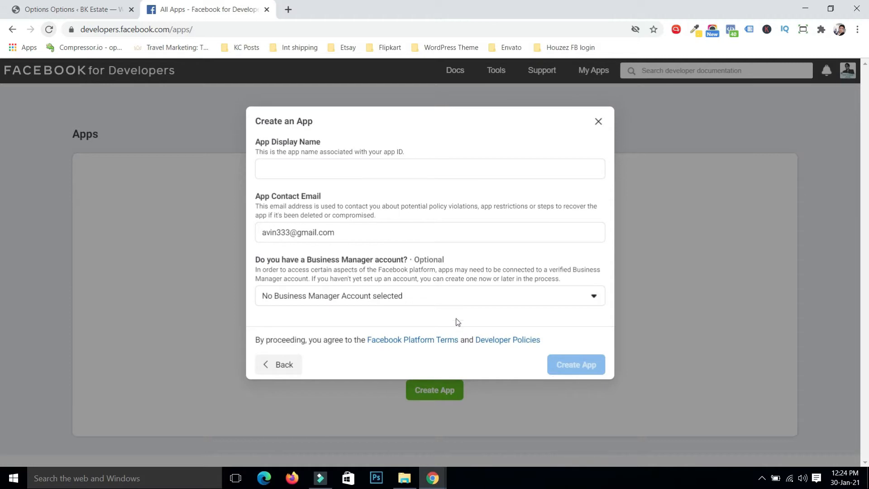
click(311, 165)
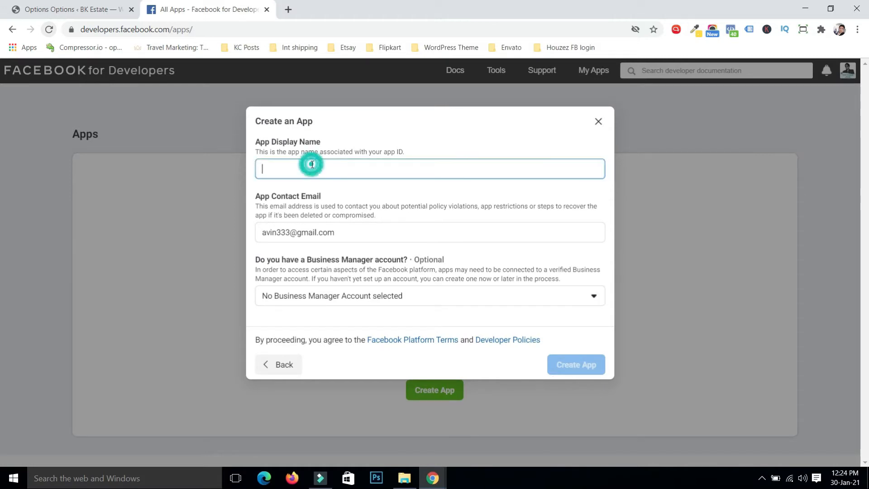
text(BK Estate)
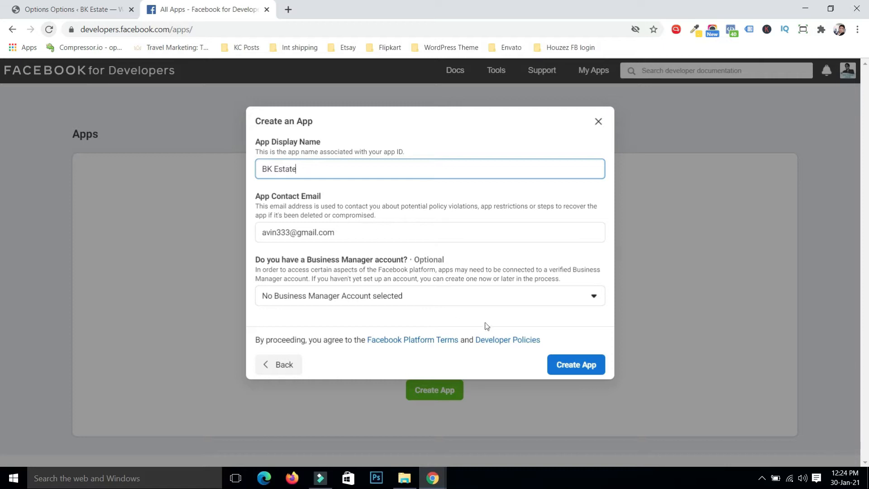
click(569, 363)
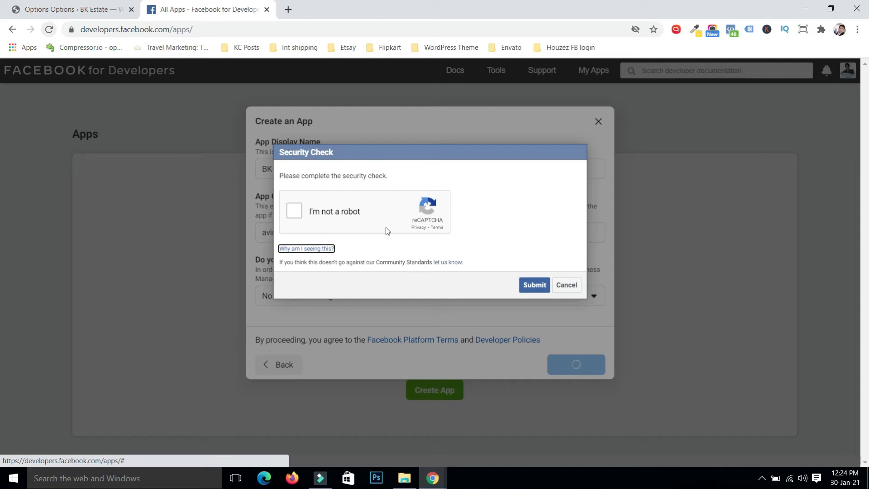
click(293, 211)
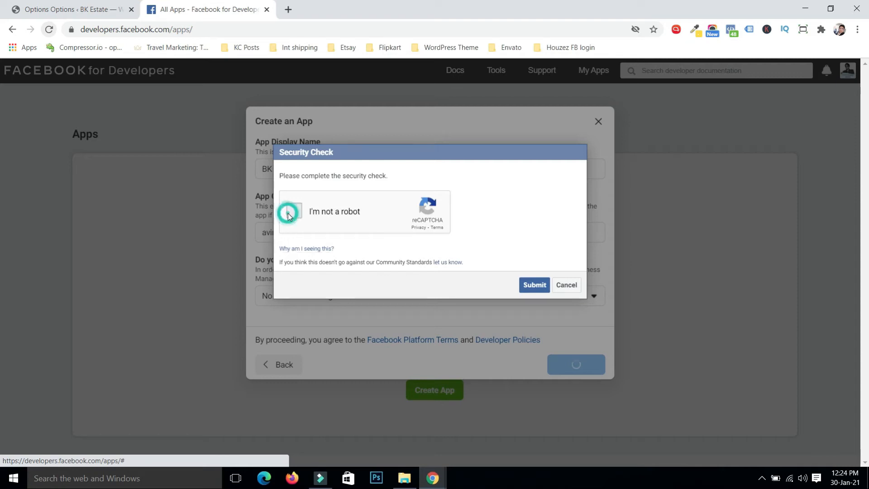
click(525, 286)
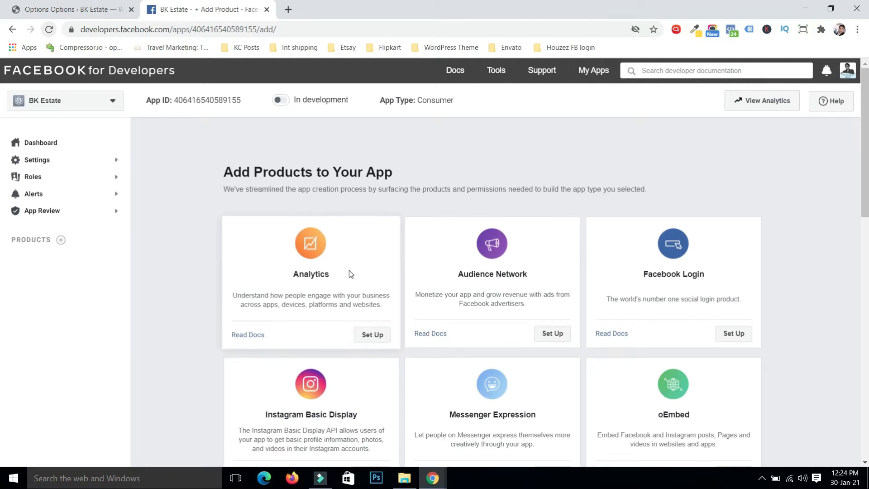
Step: Open the BK Estate app's Settings > Basic page and select the App Domains field
click(46, 159)
click(47, 177)
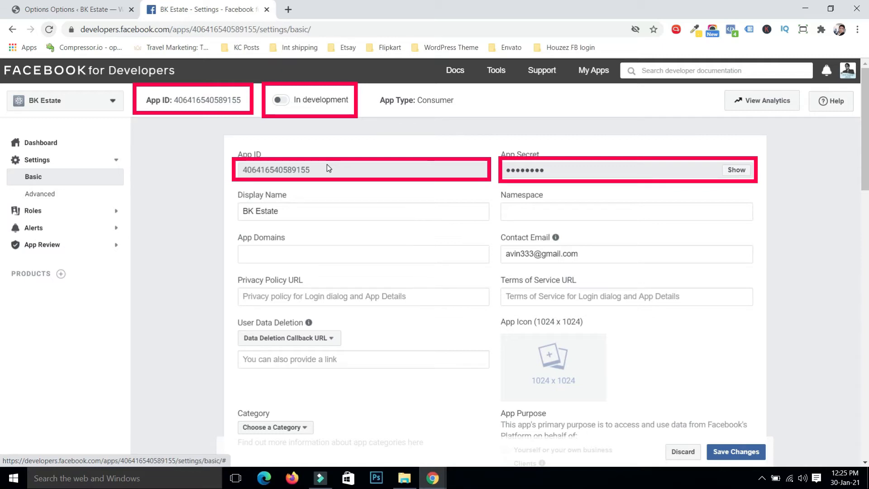
click(289, 252)
click(102, 7)
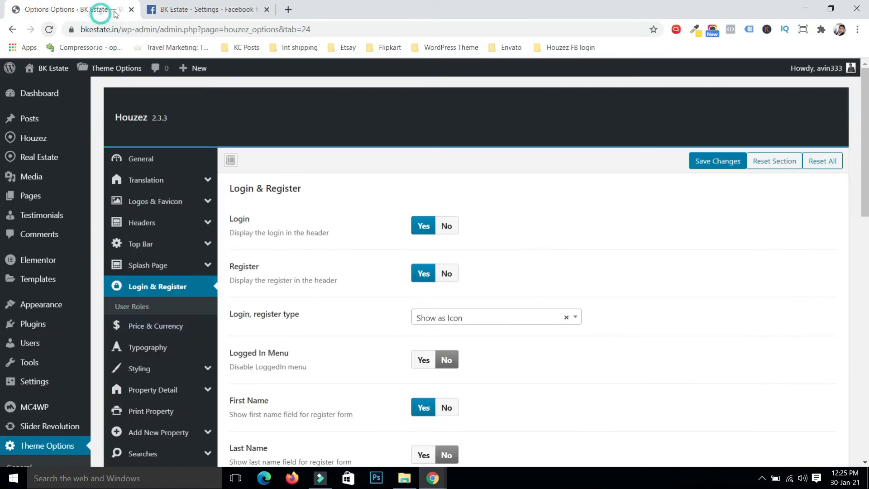
click(123, 29)
click(116, 29)
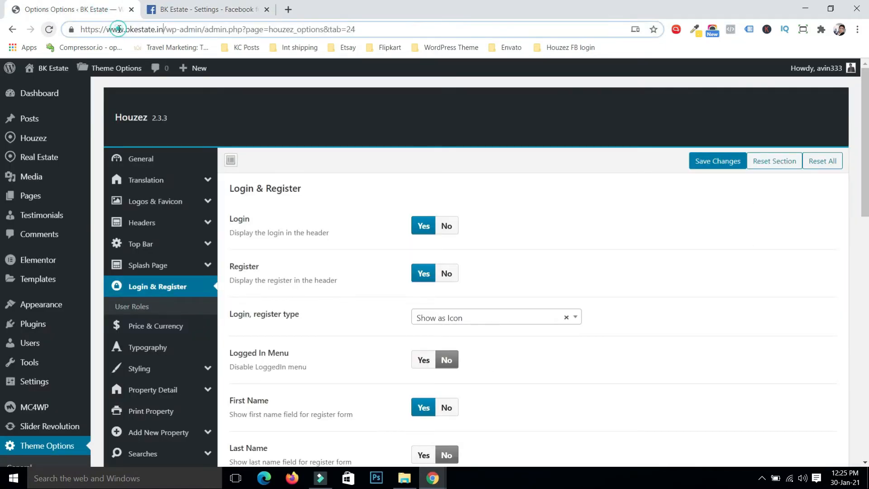
drag(163, 30, 37, 30)
key(ctrl+c)
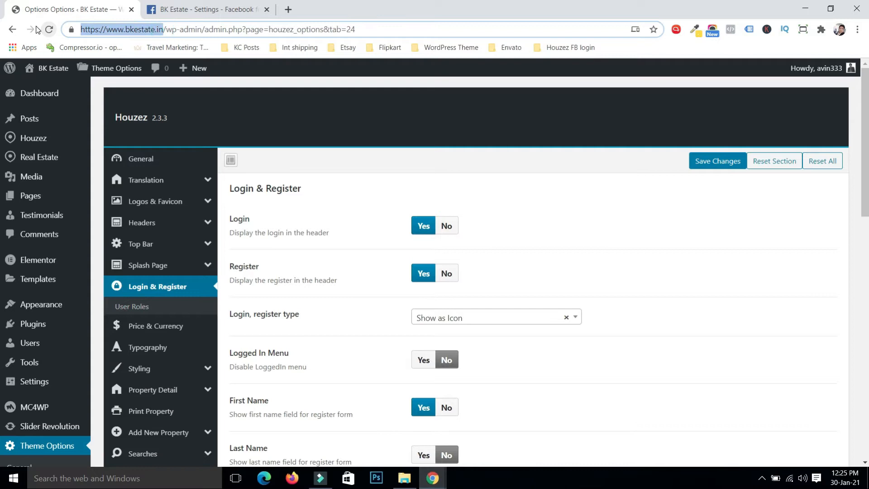
click(209, 9)
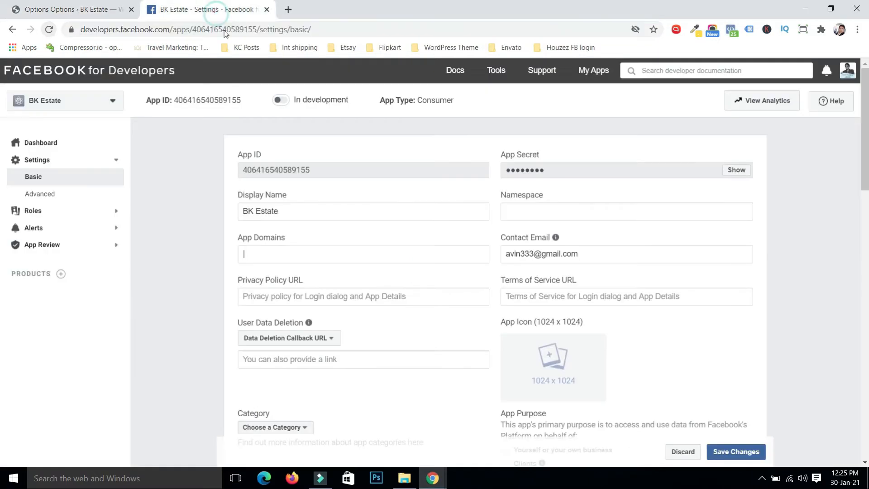
click(290, 254)
key(ctrl+v)
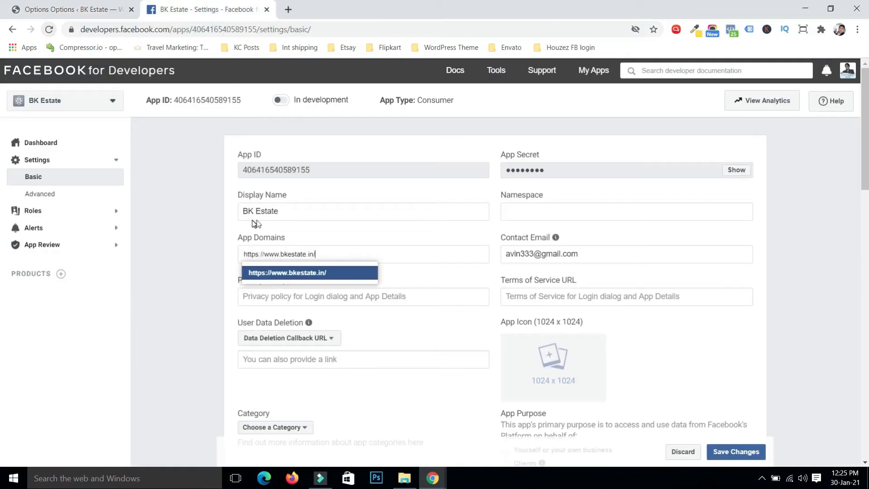
click(328, 272)
click(328, 337)
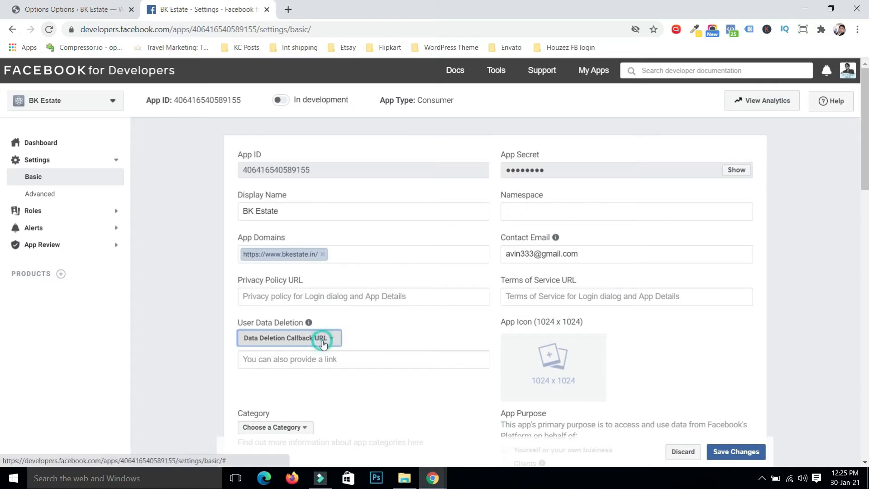
click(295, 368)
click(282, 361)
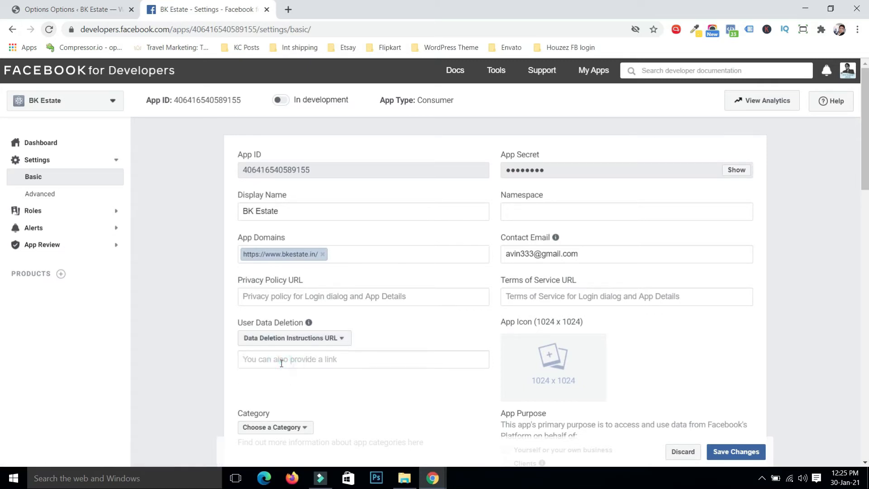
text(https://www.bkestate.in/)
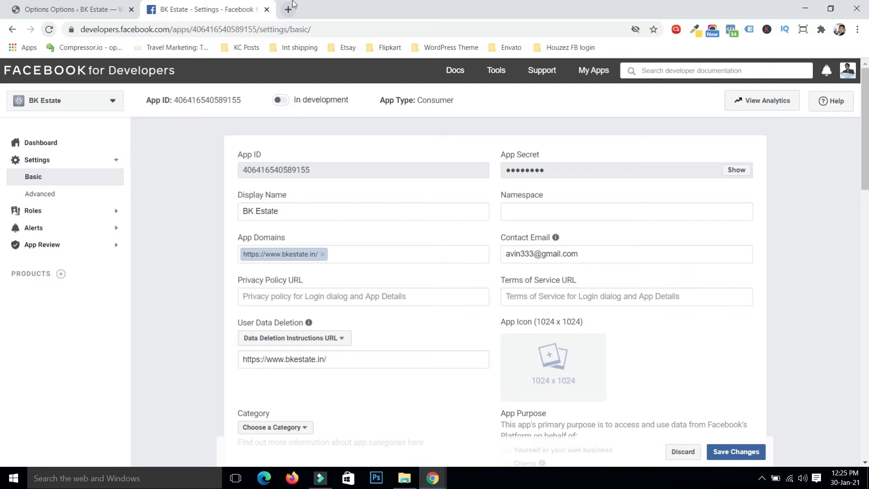
click(118, 9)
Step: Open the WordPress Pages list in a new tab
mouse_move(40, 158)
mouse_move(43, 196)
right_click(106, 196)
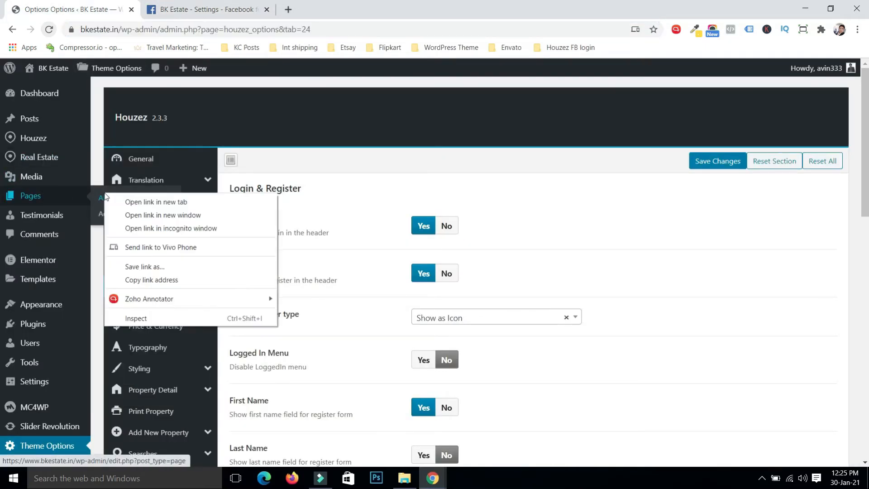
click(140, 202)
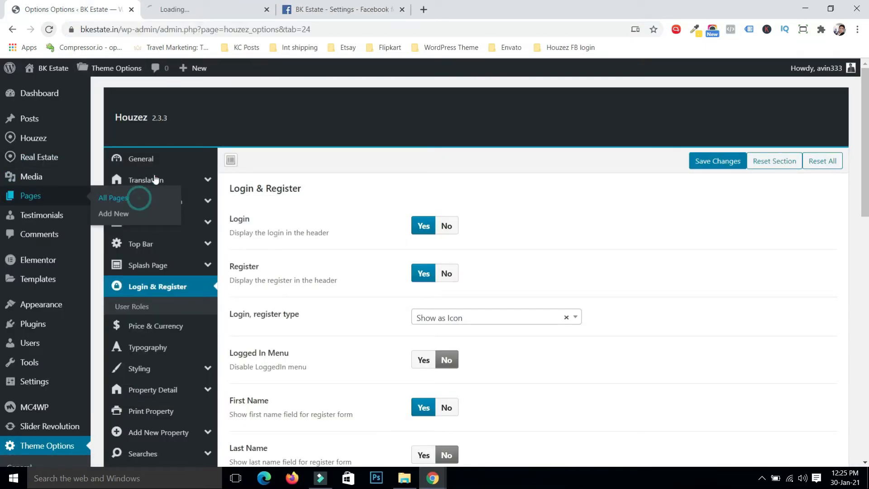
click(228, 5)
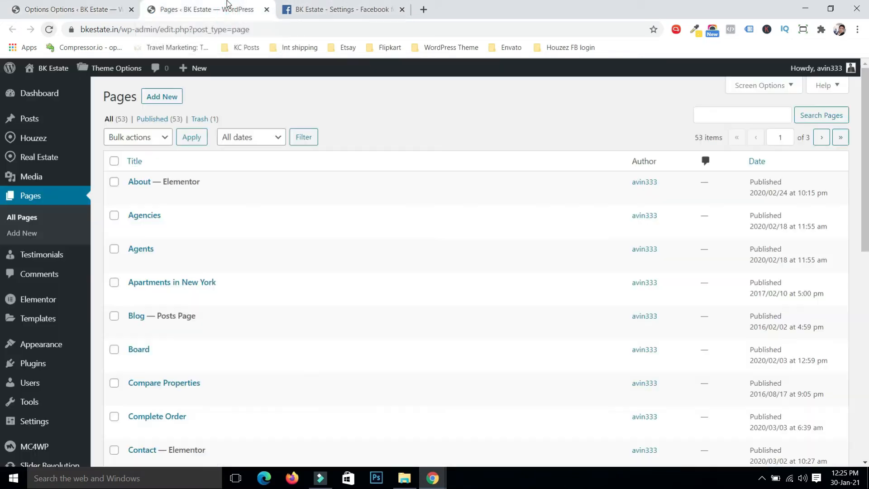
Step: Search pages for 'privacy' and copy the Privacy Policy page's link address
click(716, 117)
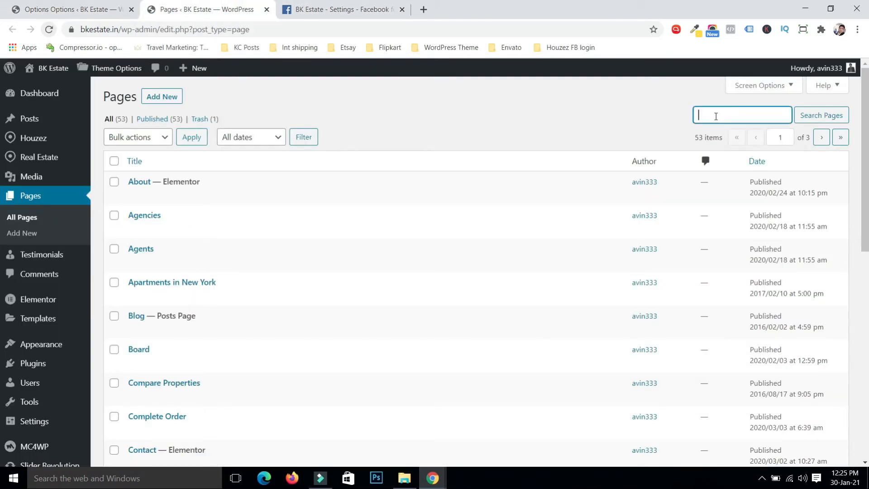
text(privacy)
key(Return)
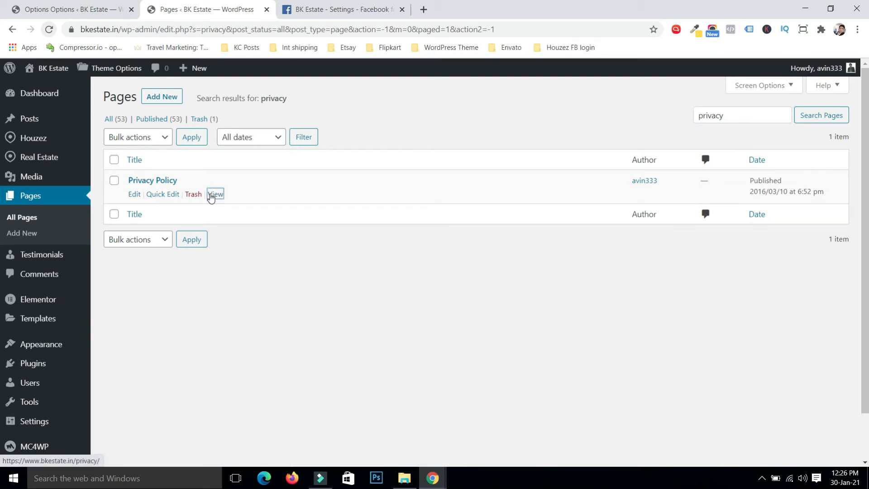
right_click(213, 196)
click(265, 278)
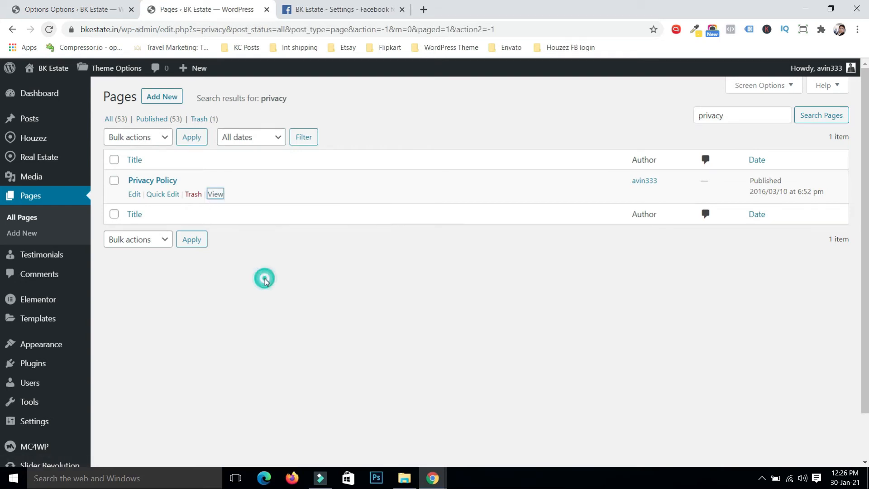
click(325, 9)
click(306, 297)
key(ctrl+v)
click(586, 295)
key(ctrl+v)
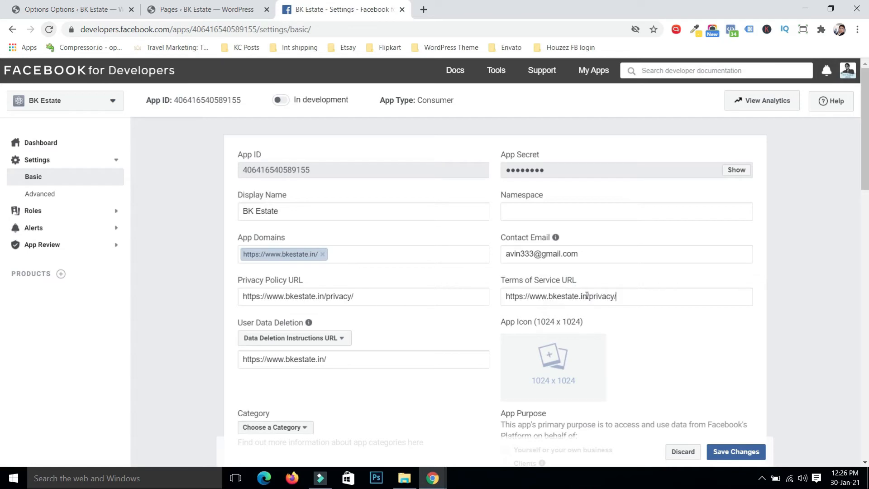
Step: Upload the BK Estate image as the app icon
click(546, 367)
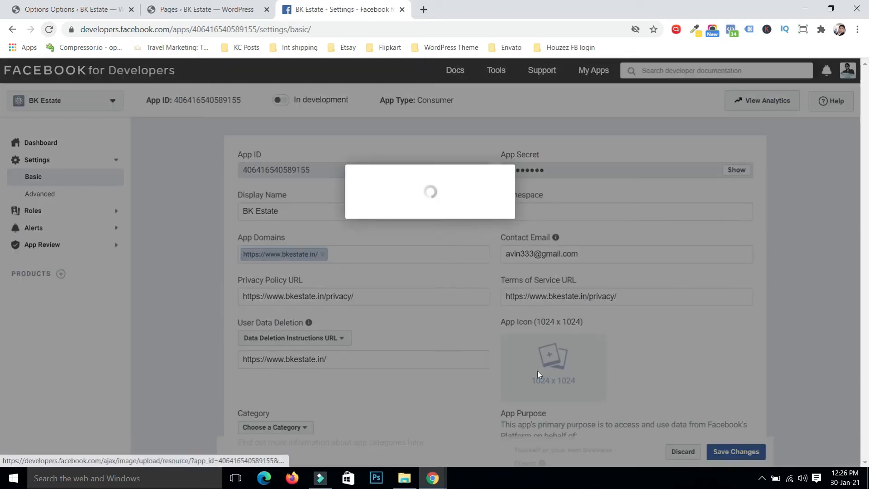
click(327, 214)
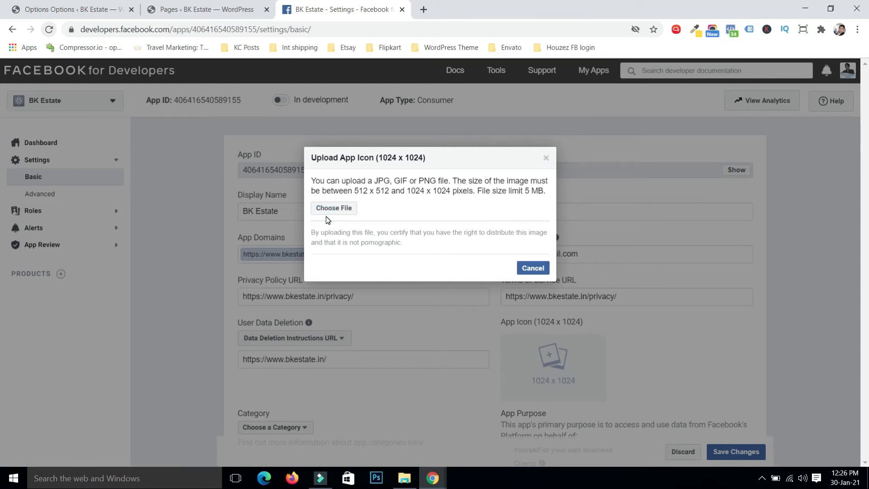
click(331, 209)
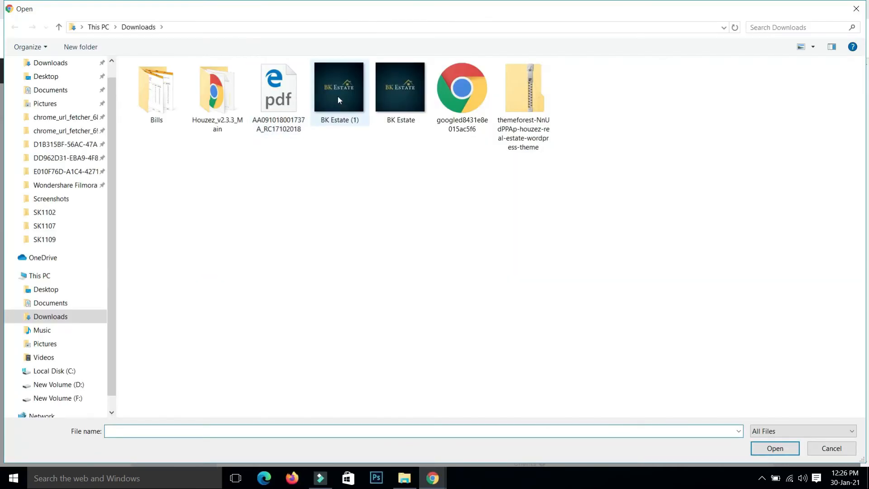
double_click(339, 100)
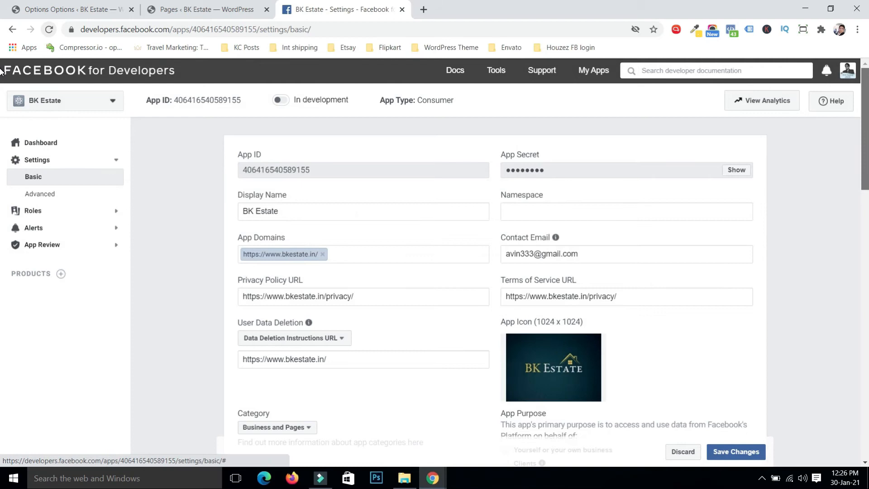
scroll(1, 69, down, 15)
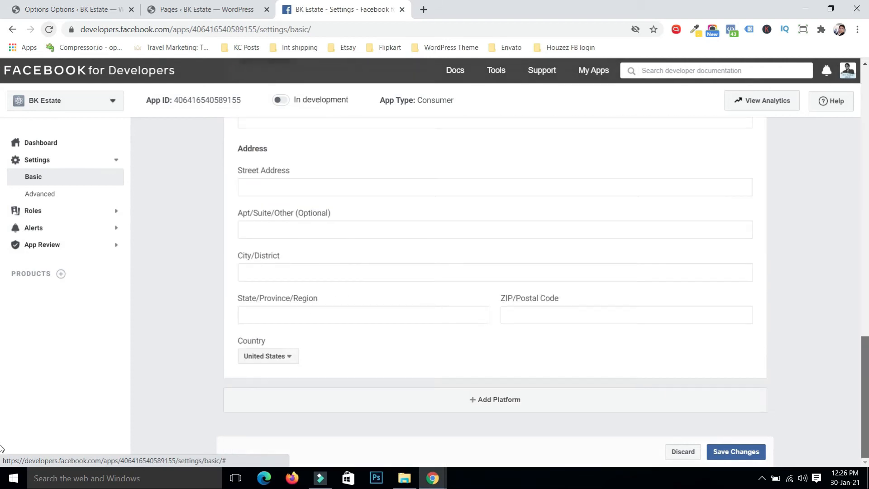
click(505, 412)
click(291, 186)
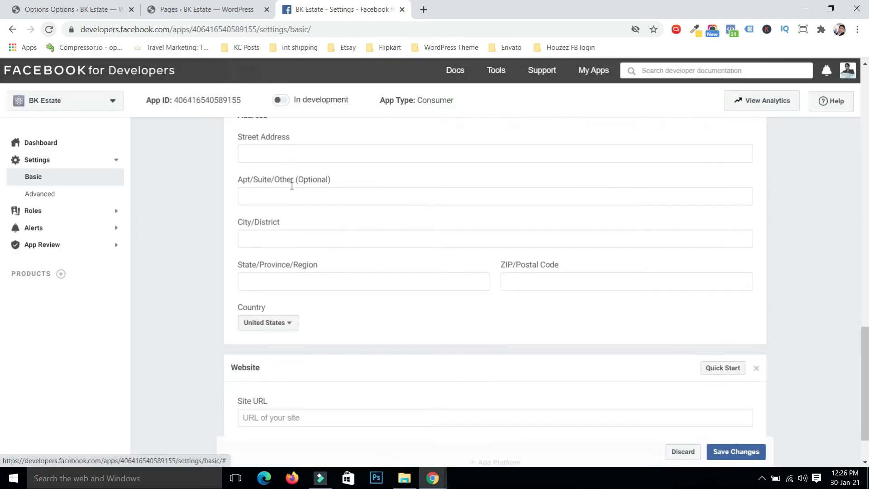
click(294, 358)
key(ctrl+v)
key(BackSpace)
key(BackSpace)
key(BackSpace)
key(BackSpace)
key(BackSpace)
key(BackSpace)
key(BackSpace)
key(BackSpace)
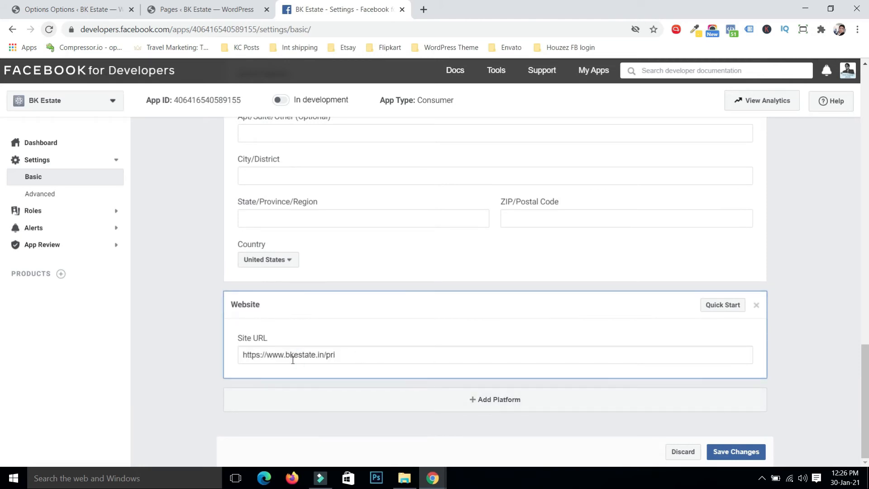
click(740, 453)
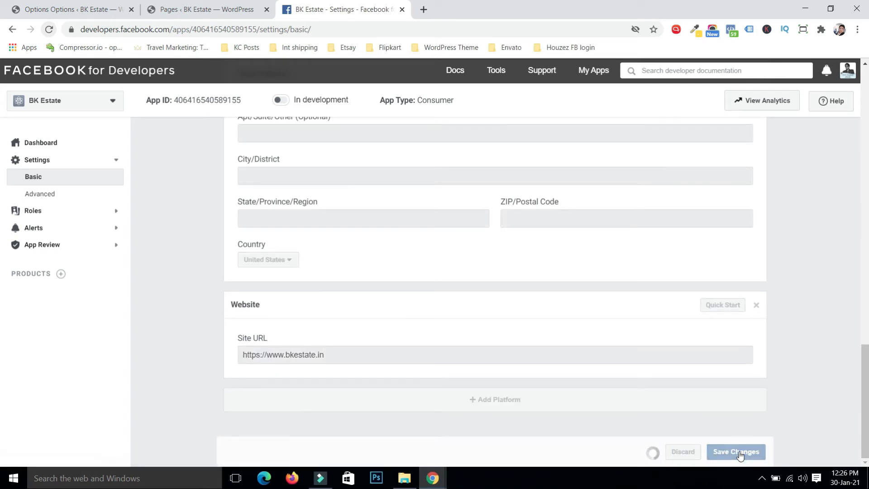
Step: From the app Dashboard, set up the Facebook Login product
click(45, 143)
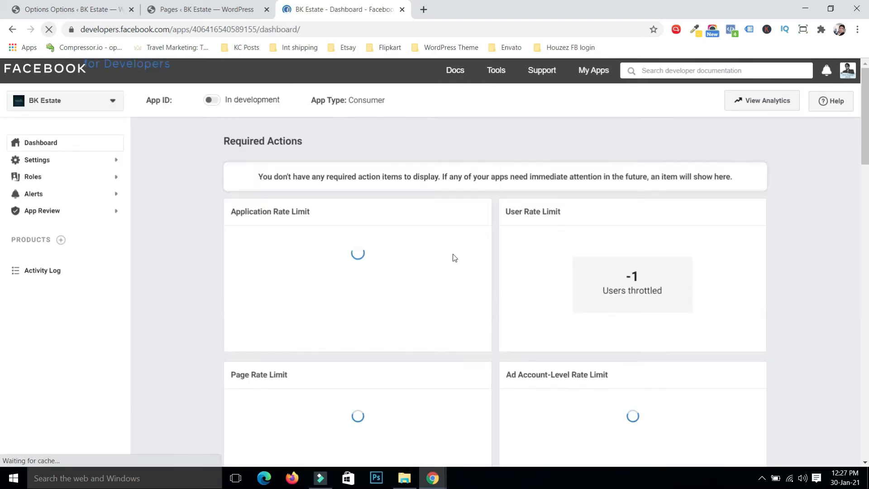
drag(868, 120, 867, 236)
click(735, 301)
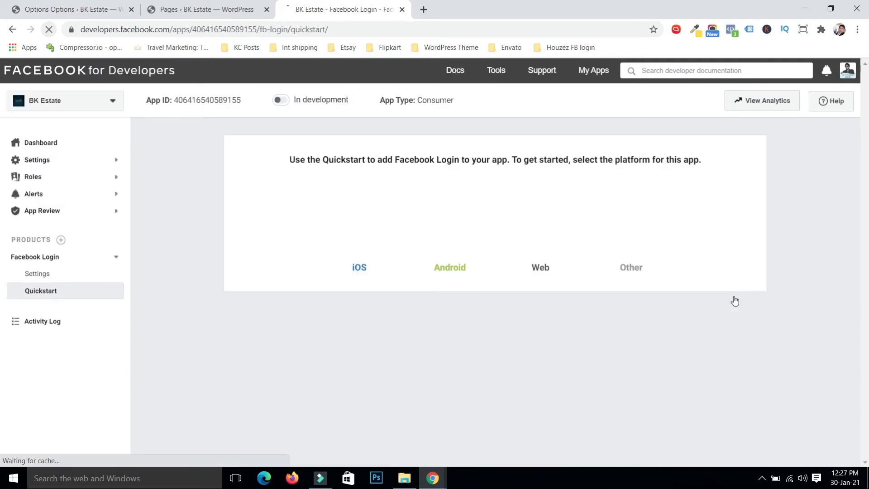
click(540, 219)
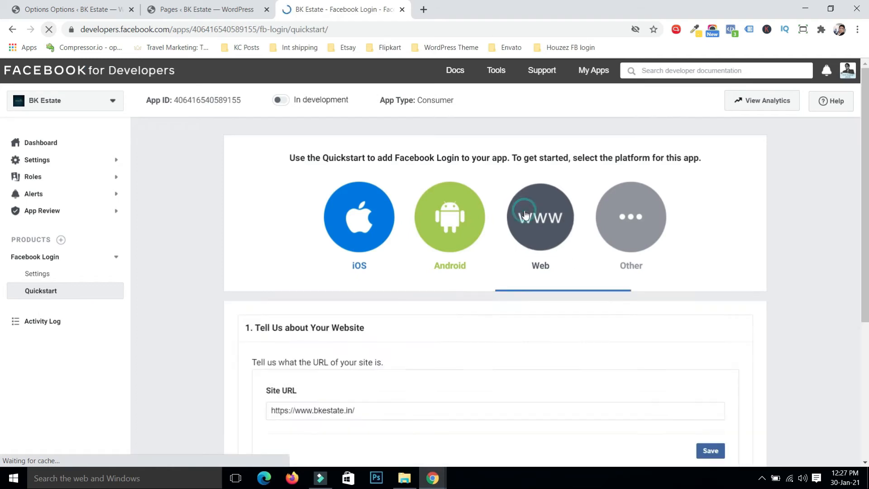
click(704, 322)
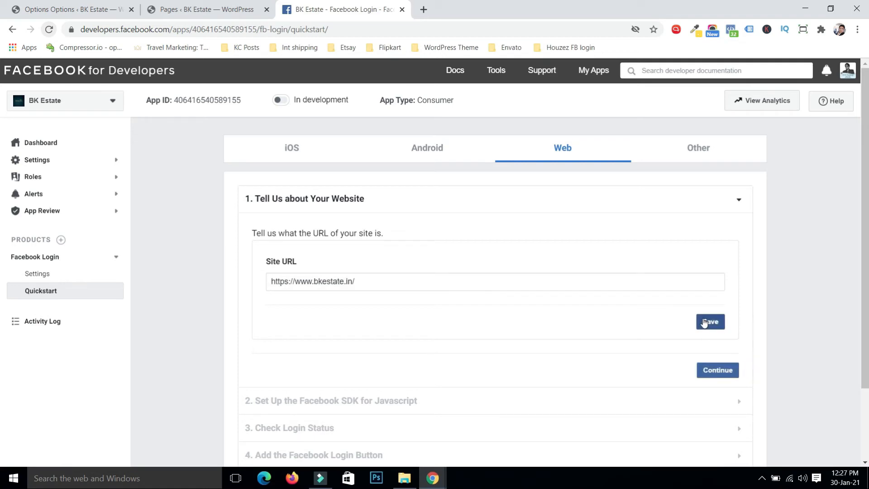
click(708, 371)
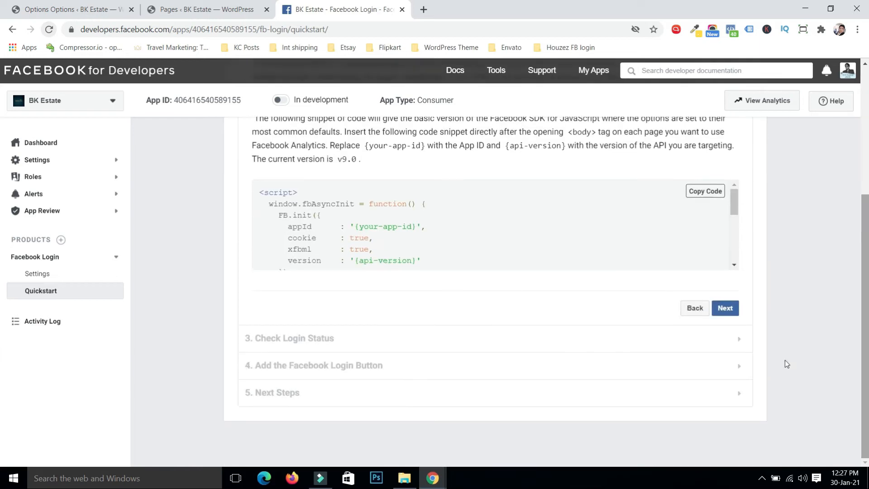
click(725, 308)
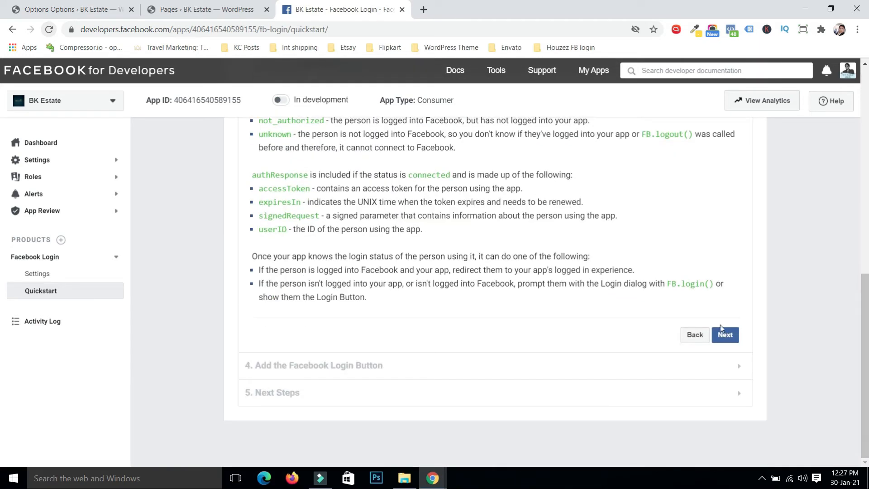
click(725, 335)
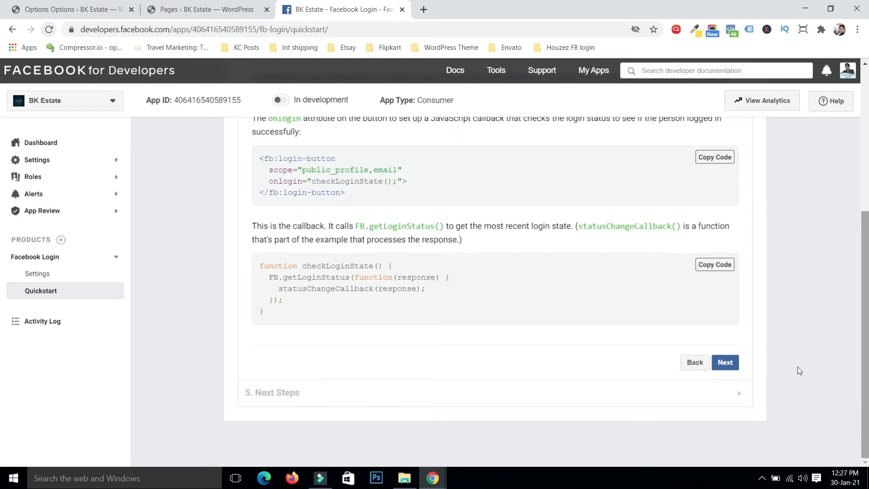
click(723, 362)
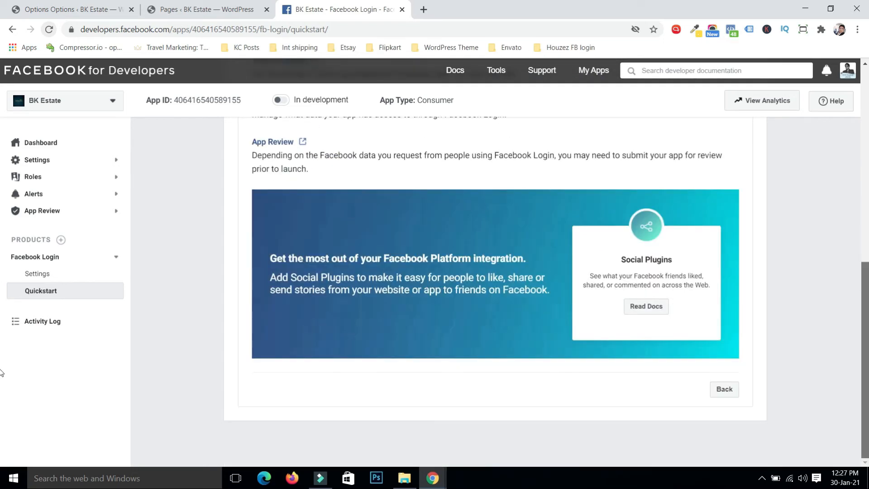
click(52, 277)
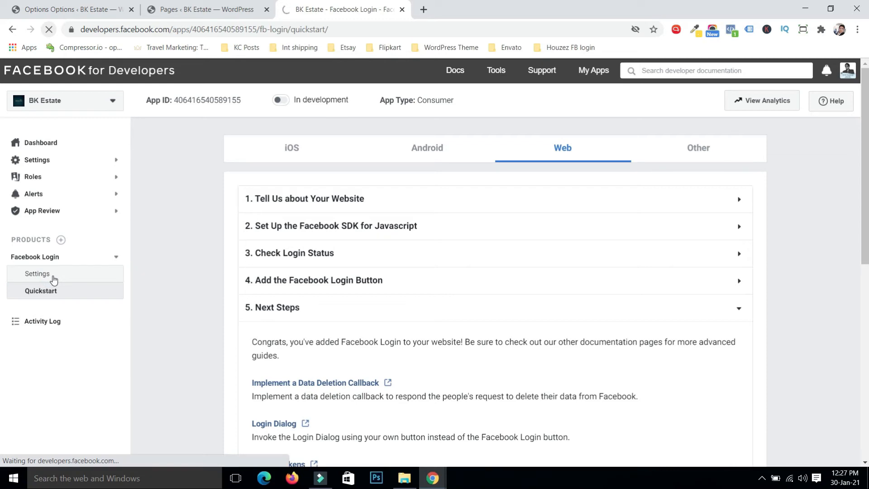
Step: Search WordPress pages for 'profile' and open the My Profile page for editing
click(186, 10)
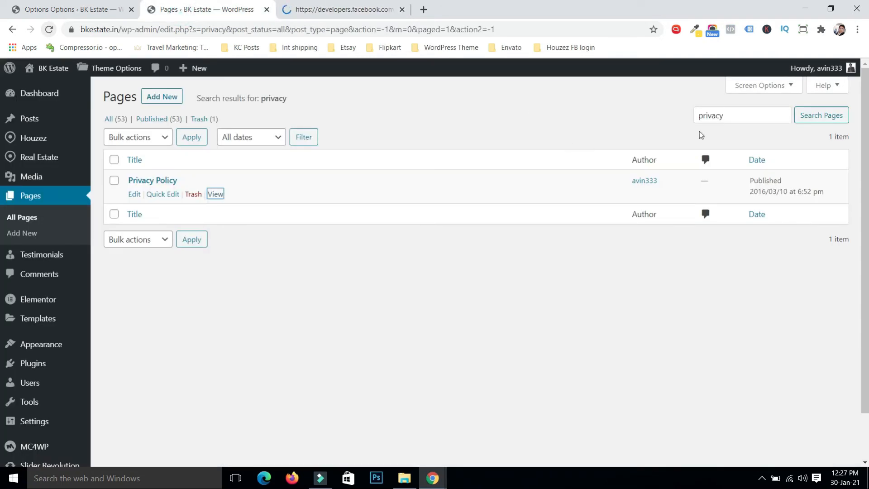
click(724, 116)
text(pr)
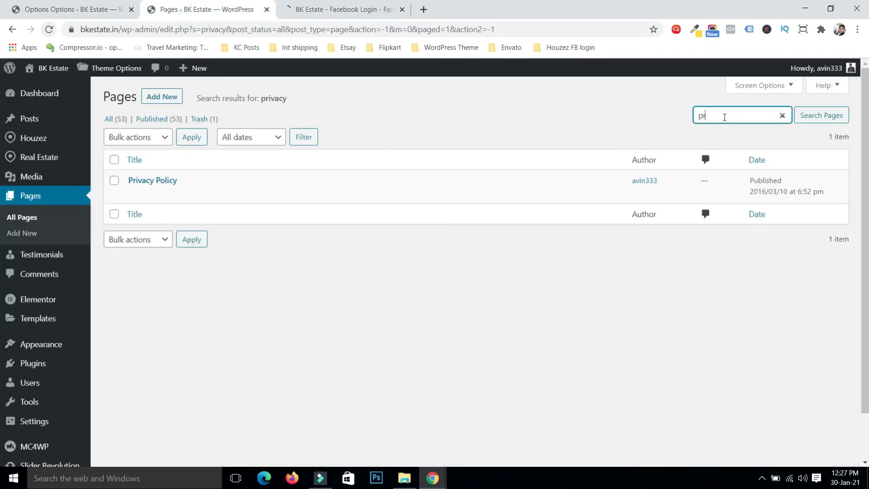
text(ofile)
key(Return)
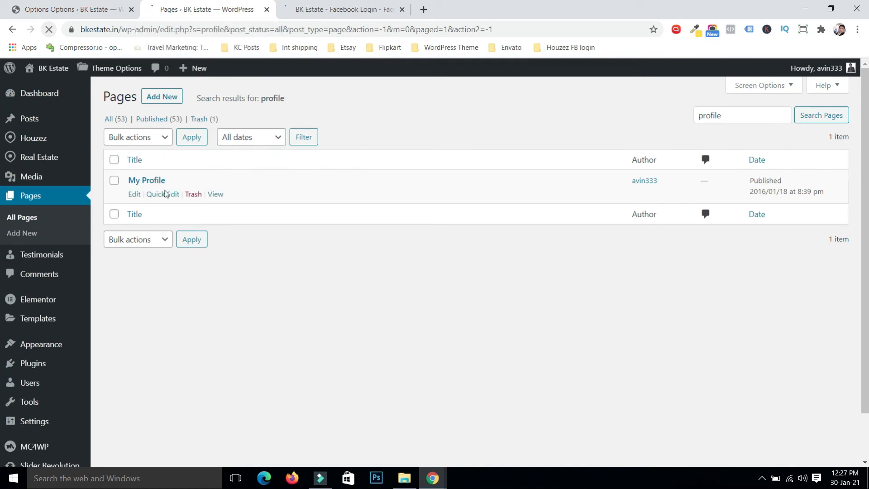
click(134, 194)
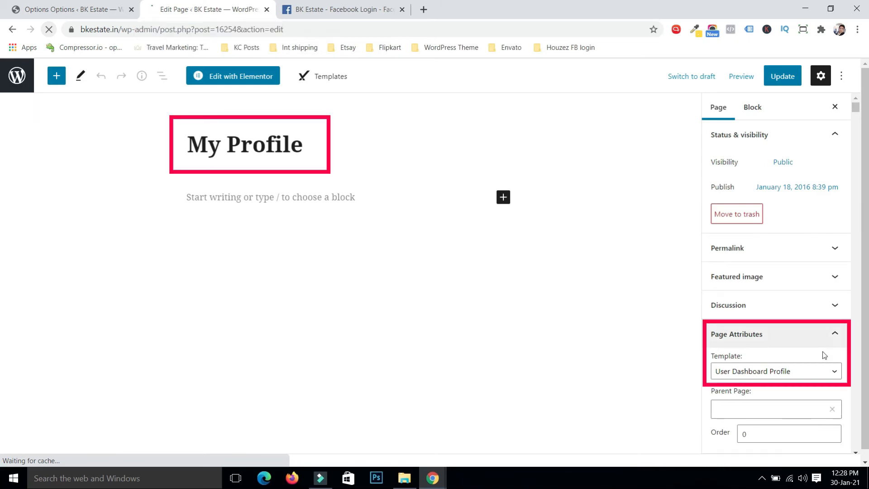
click(665, 178)
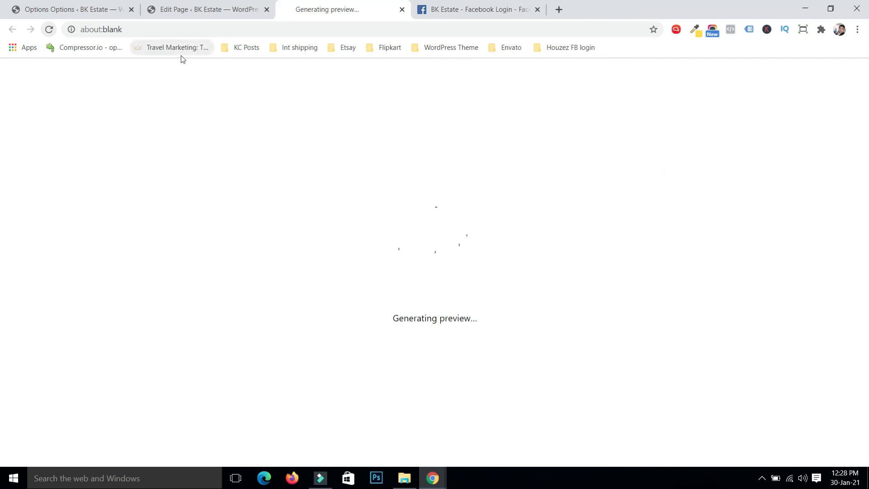
click(161, 29)
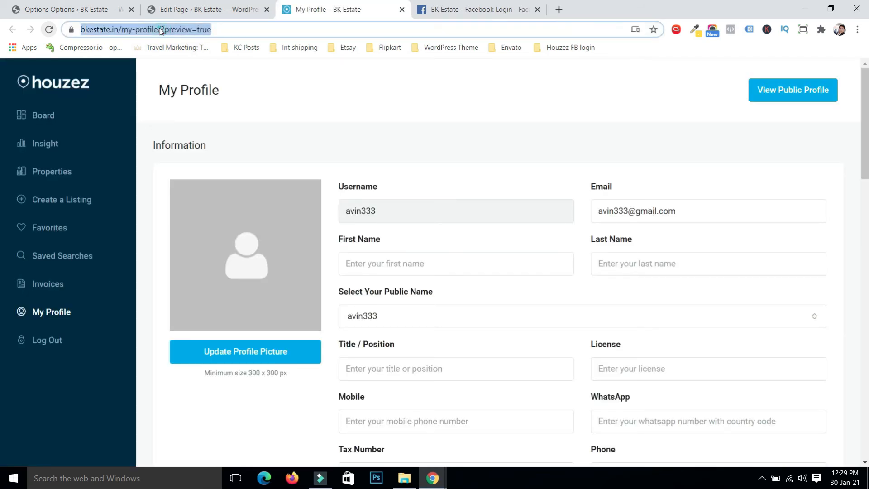
click(160, 30)
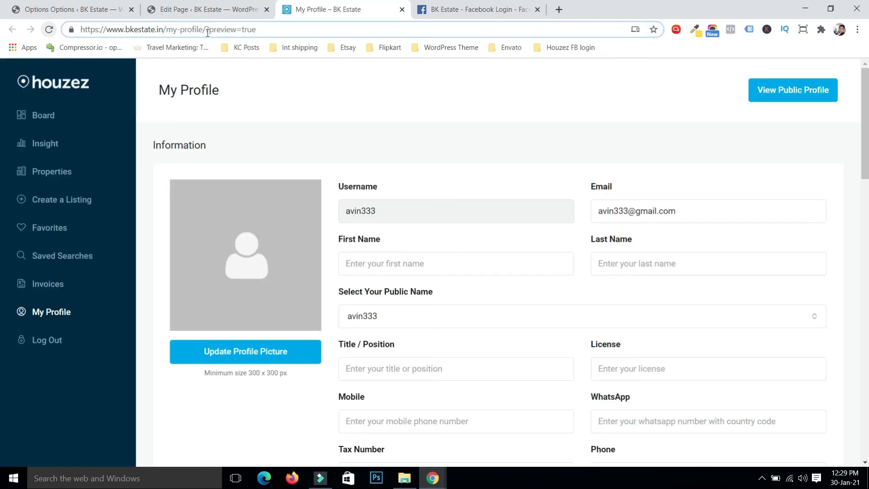
drag(204, 30, 52, 37)
key(ctrl+c)
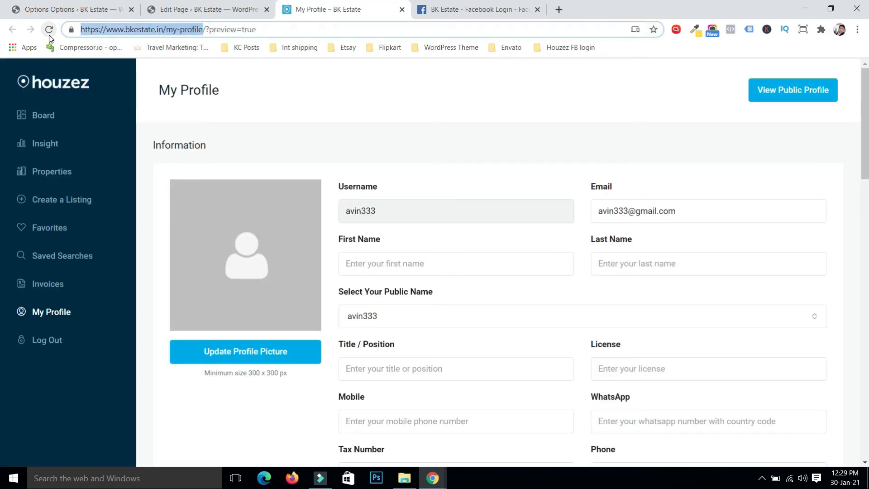
click(402, 9)
scroll(796, 211, down, 5)
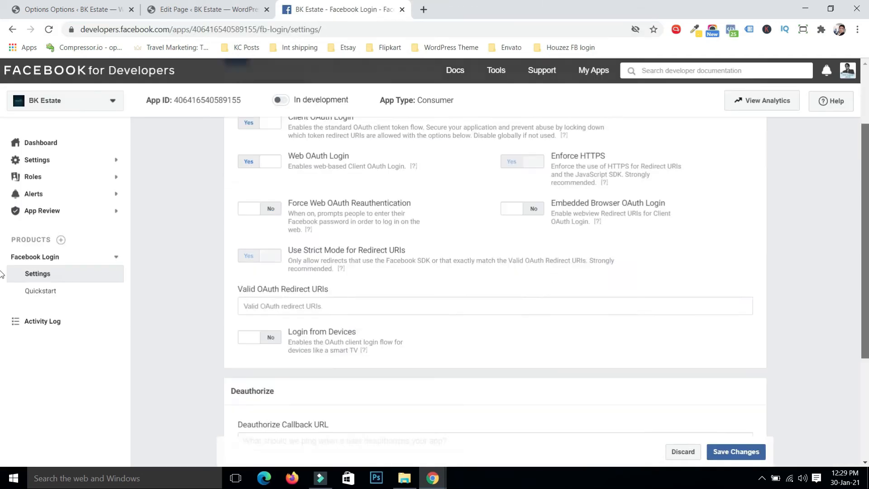
drag(335, 167, 239, 163)
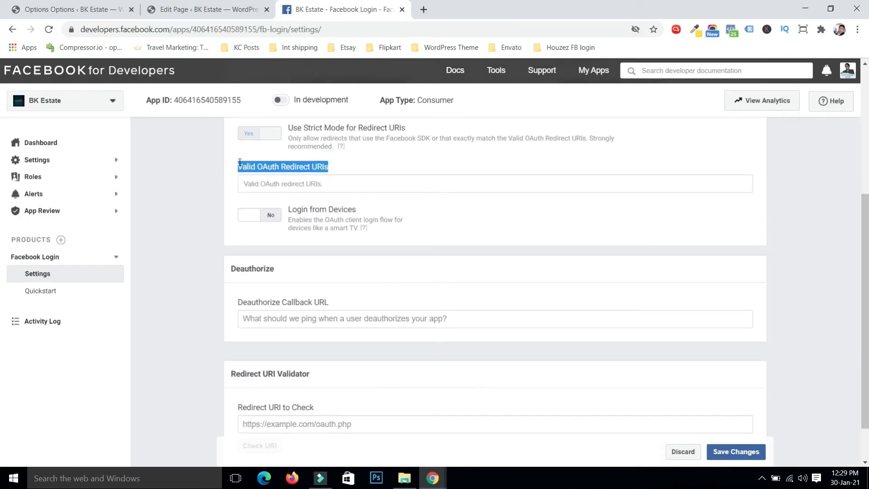
click(260, 181)
key(ctrl+v)
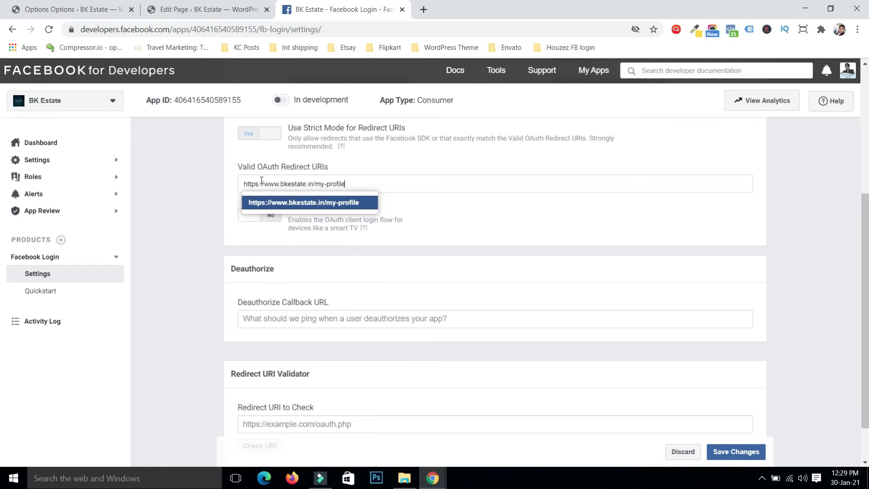
click(320, 202)
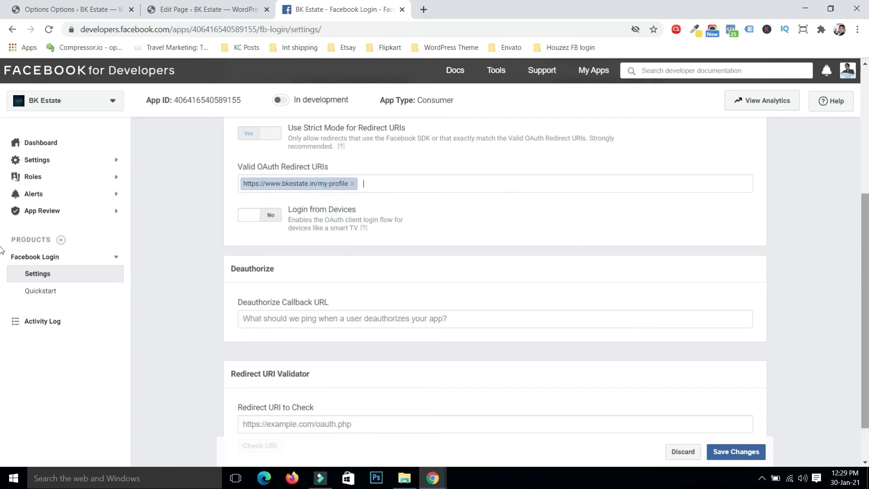
scroll(2, 312, down, 1)
click(738, 452)
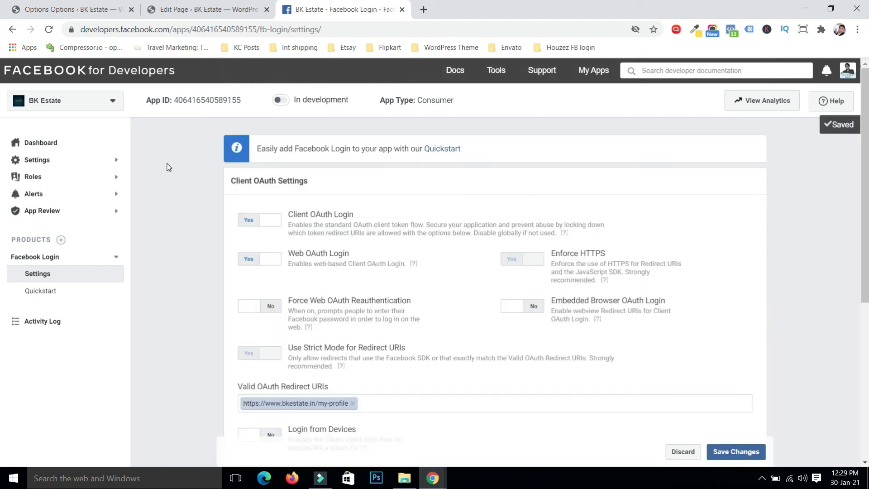
click(53, 158)
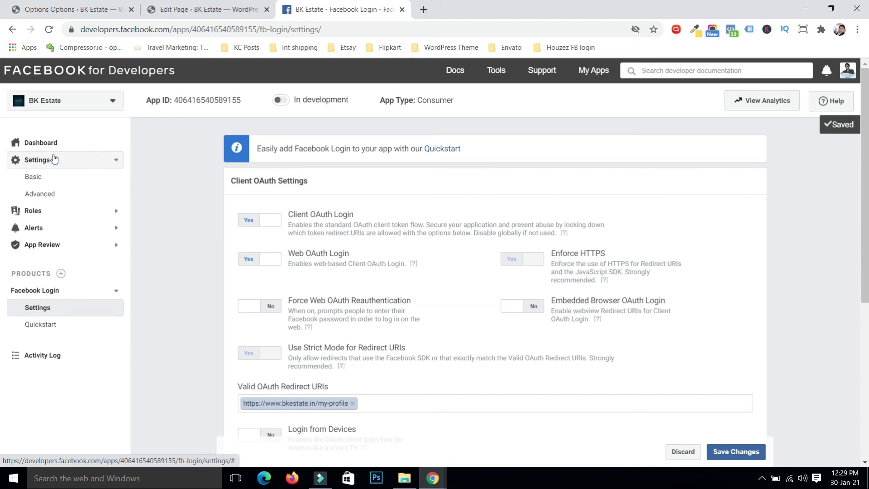
Step: Copy the App ID from the app's Basic settings and scroll Houzez options to the Facebook login fields
click(43, 181)
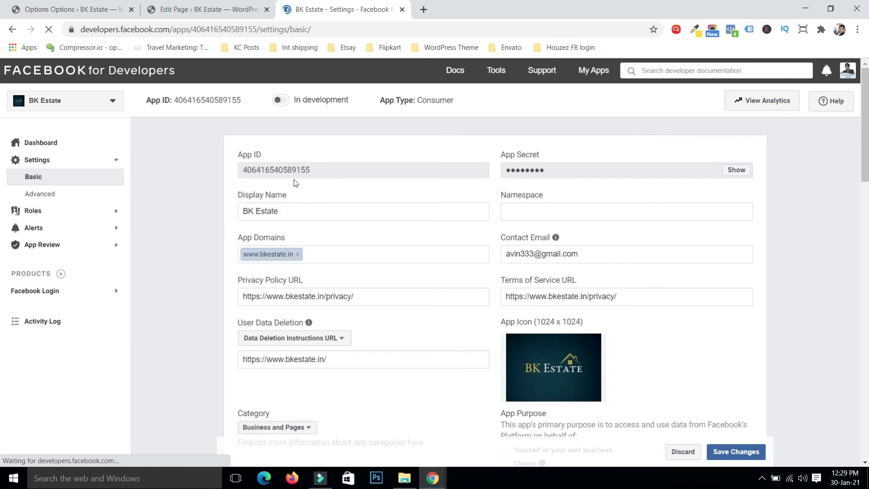
drag(320, 175, 234, 165)
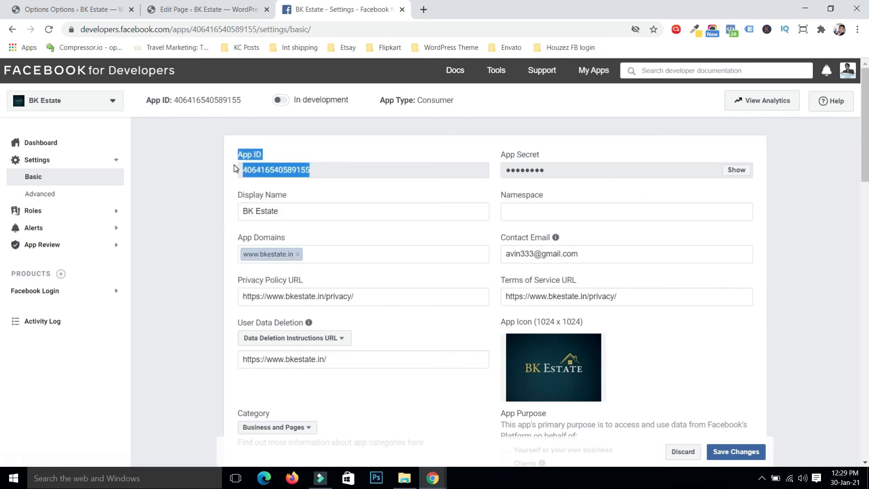
click(70, 4)
drag(866, 149, 866, 338)
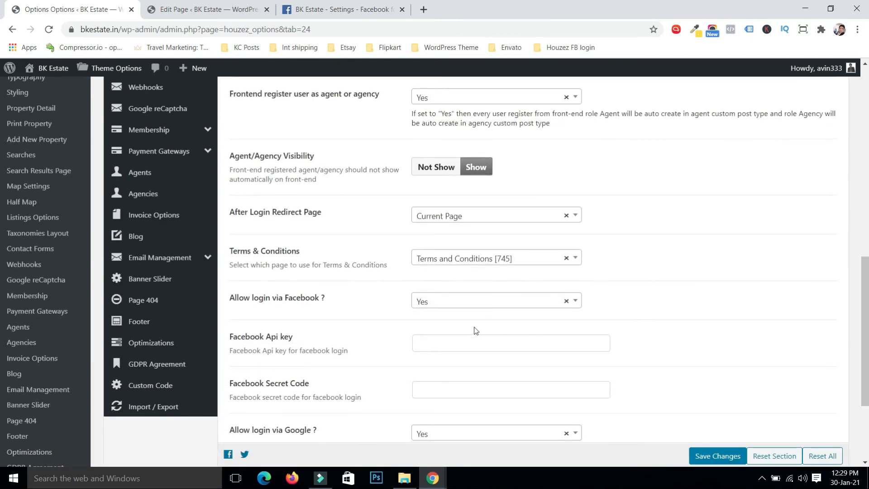
Step: Paste the App ID into Facebook Api key, then reveal and copy the App Secret
click(443, 341)
key(ctrl+v)
click(322, 9)
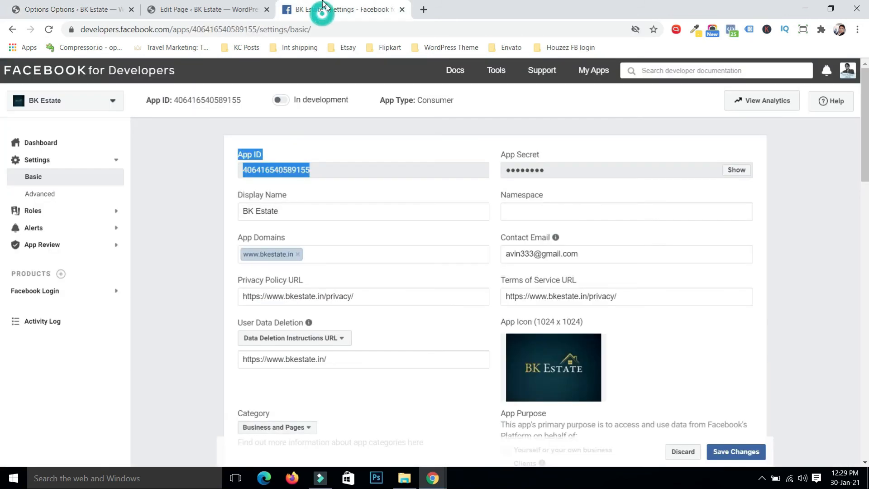
click(737, 171)
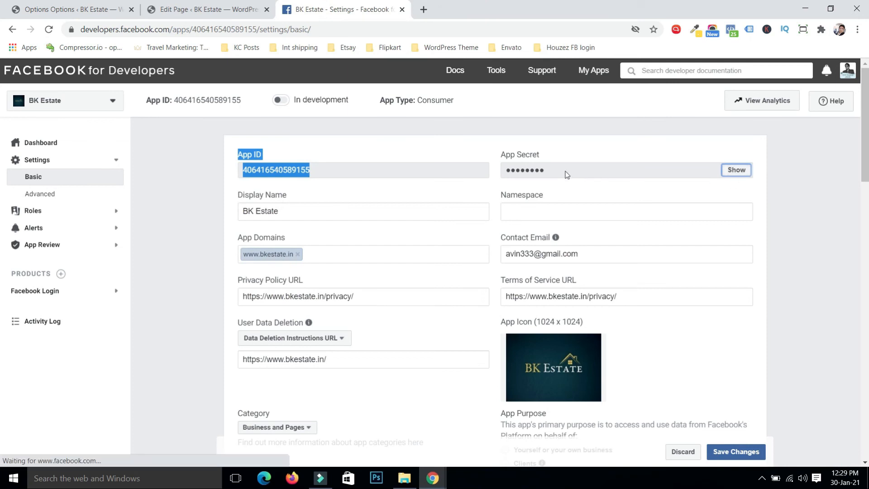
click(552, 172)
double_click(552, 173)
right_click(551, 172)
click(571, 181)
Step: Paste the App Secret into Facebook Secret Code and save the Houzez theme options
click(43, 8)
click(451, 394)
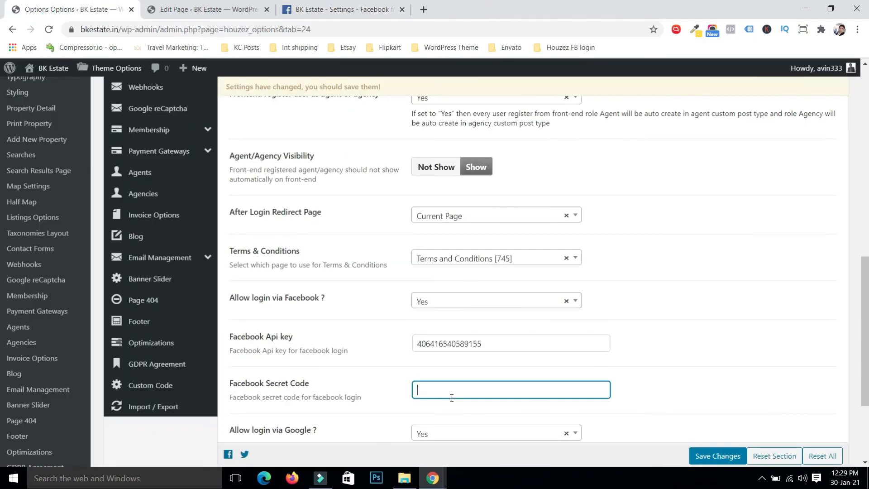
key(ctrl+v)
click(723, 464)
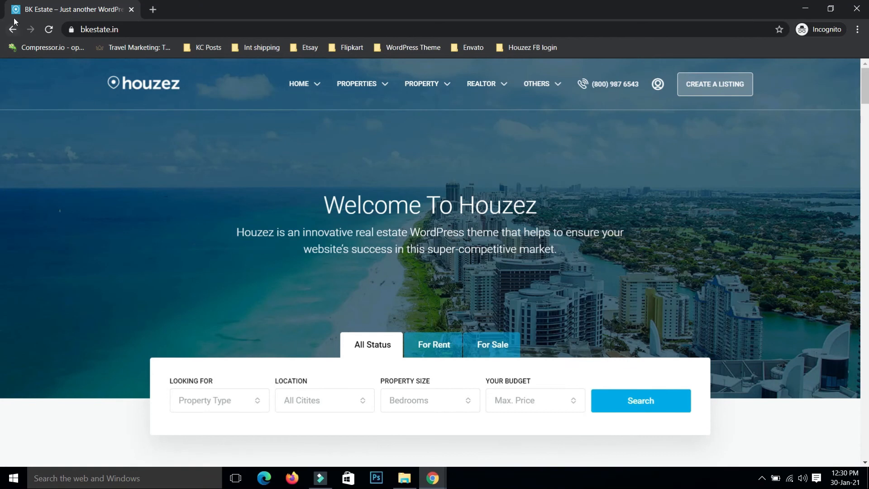
Step: Reload the BK Estate site and attempt Continue with Facebook, reaching the 'App not set up' error
click(49, 30)
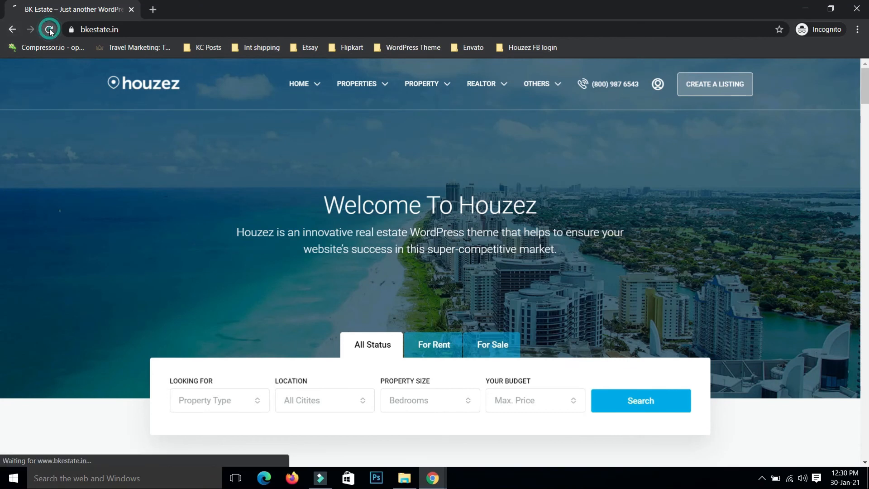
click(657, 84)
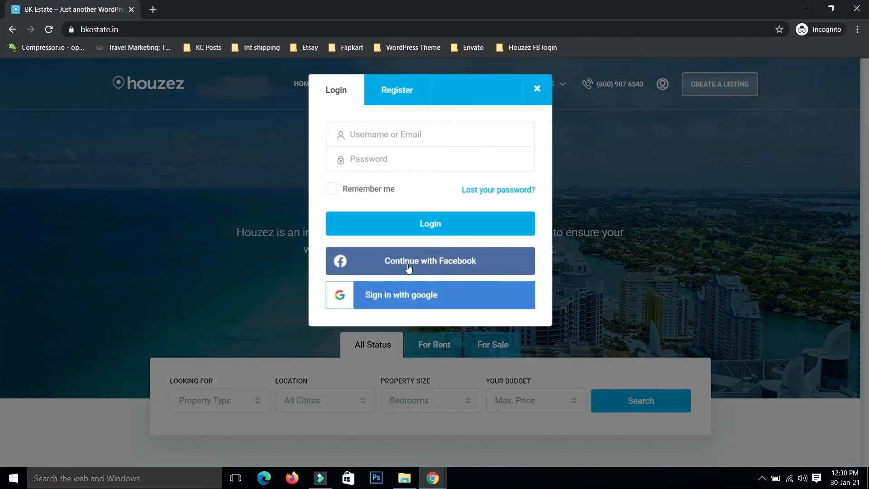
click(409, 268)
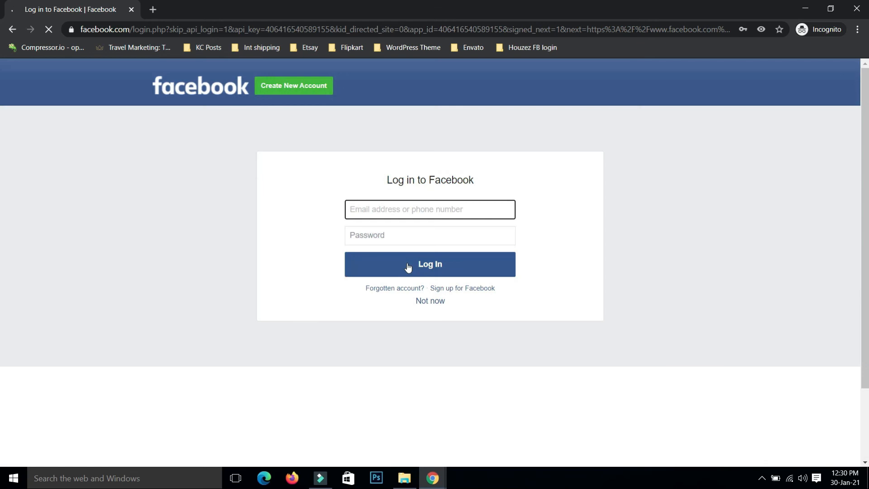
text(k)
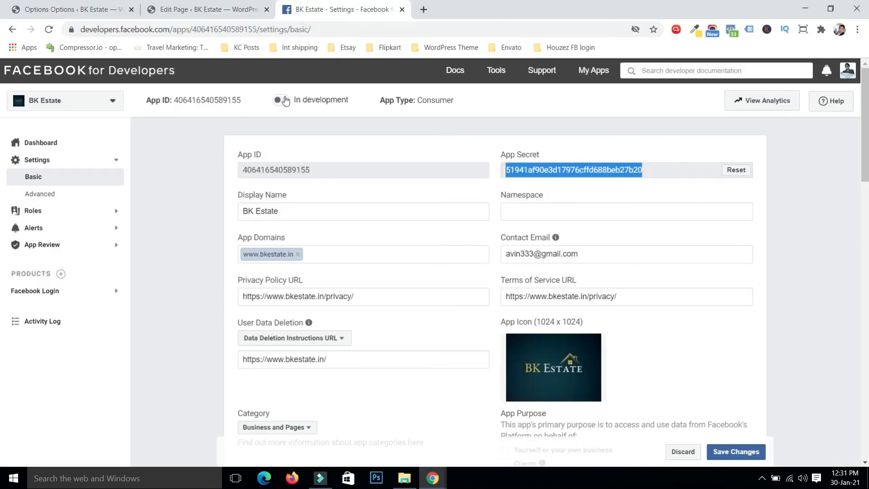
Step: Switch the BK Estate app from development to live mode
click(279, 100)
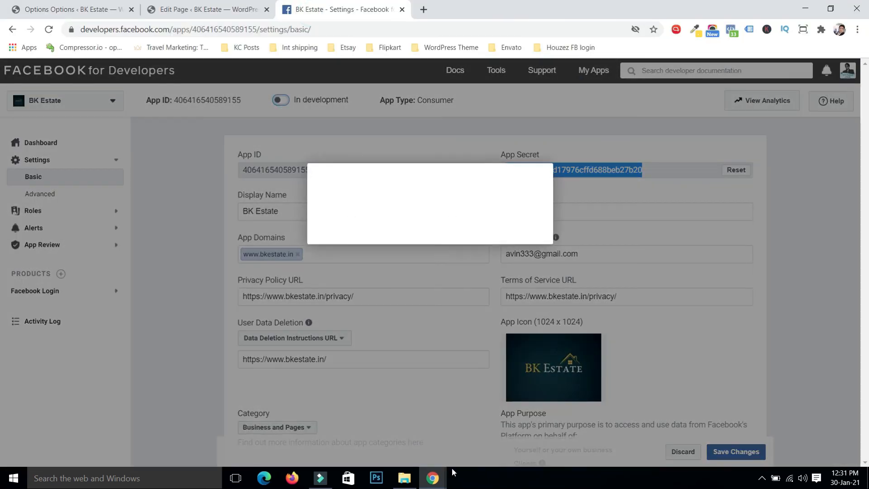
click(518, 235)
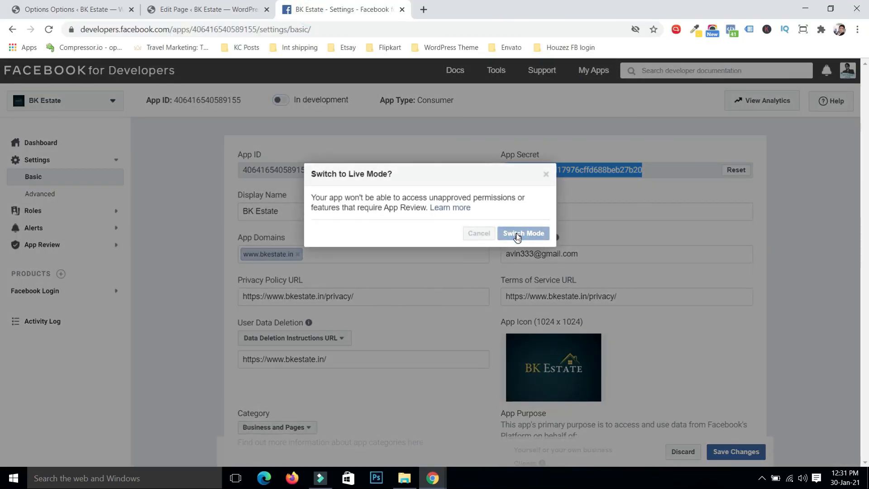
mouse_move(441, 486)
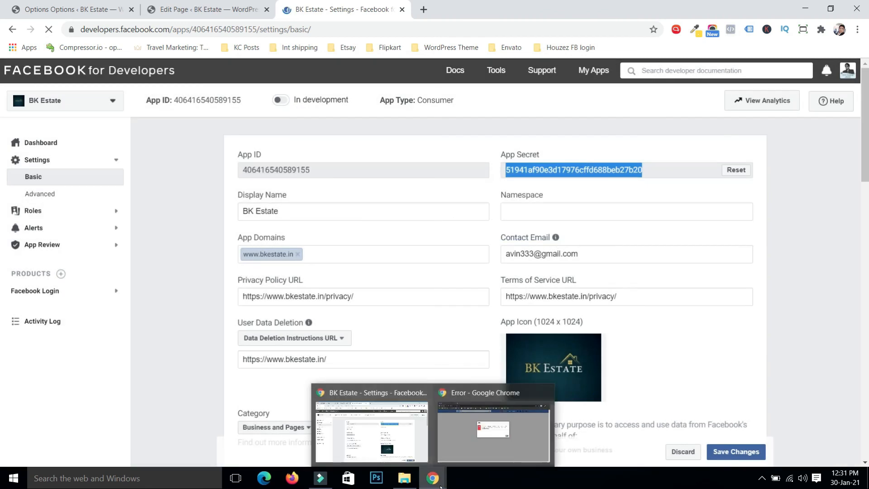
click(493, 431)
Step: Reopen bkestate.in, sign in with Facebook, approve sharing, and view the filled public profile
click(138, 30)
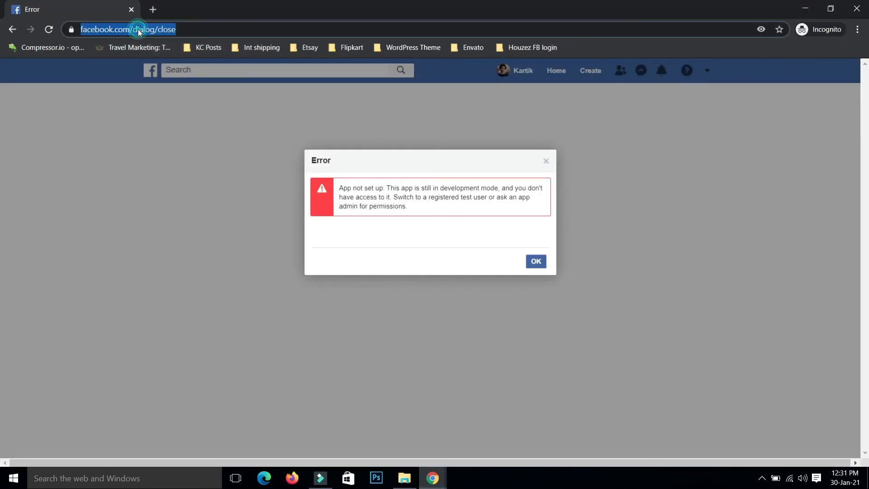
text(bk)
key(Return)
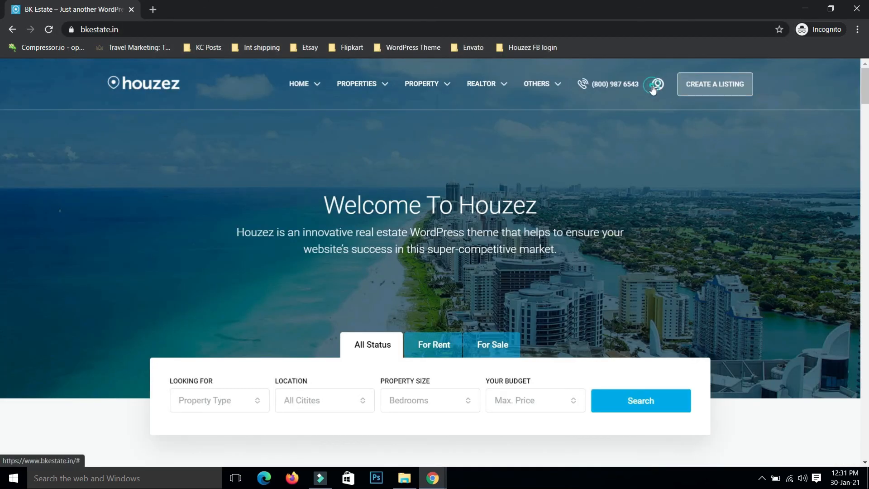
click(653, 86)
click(410, 257)
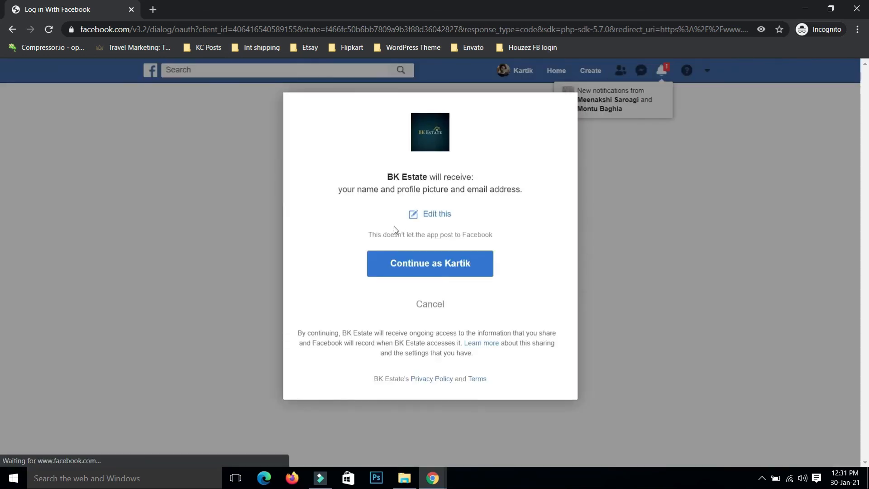
click(462, 267)
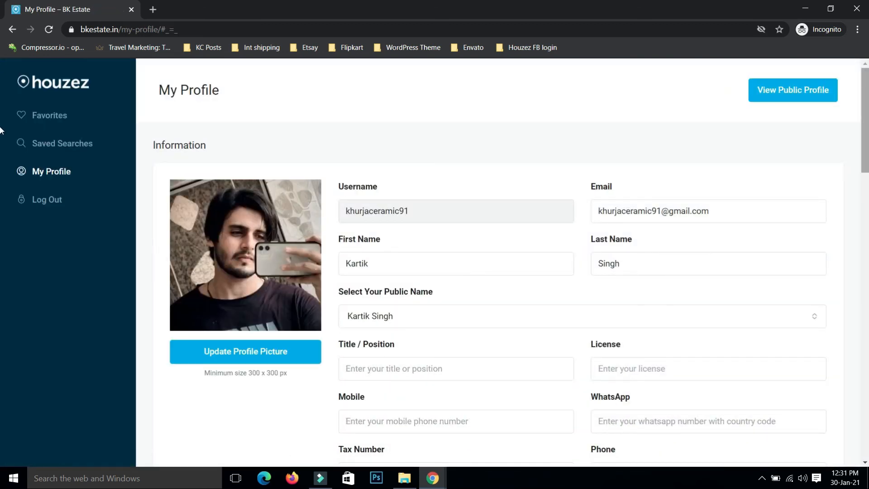
scroll(1, 233, down, 10)
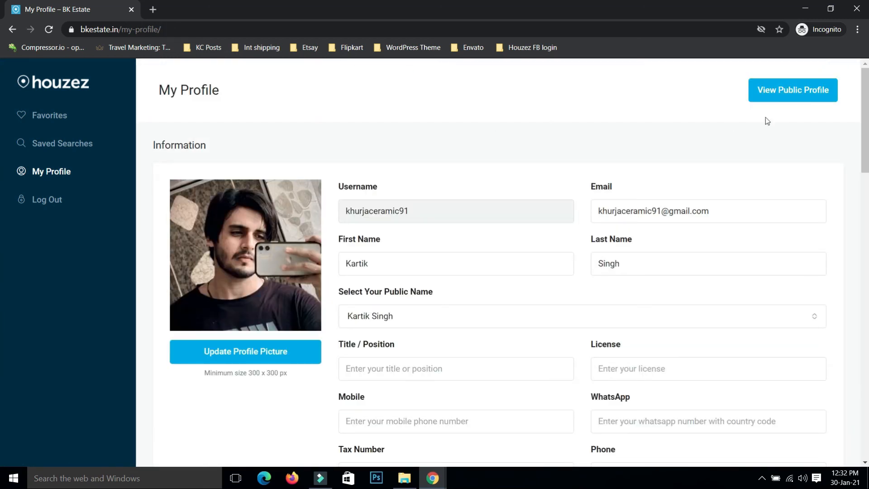
click(770, 94)
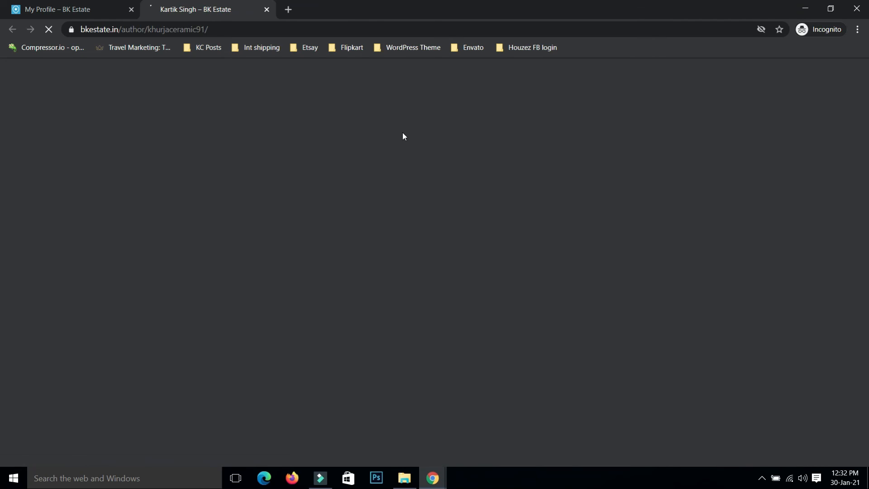